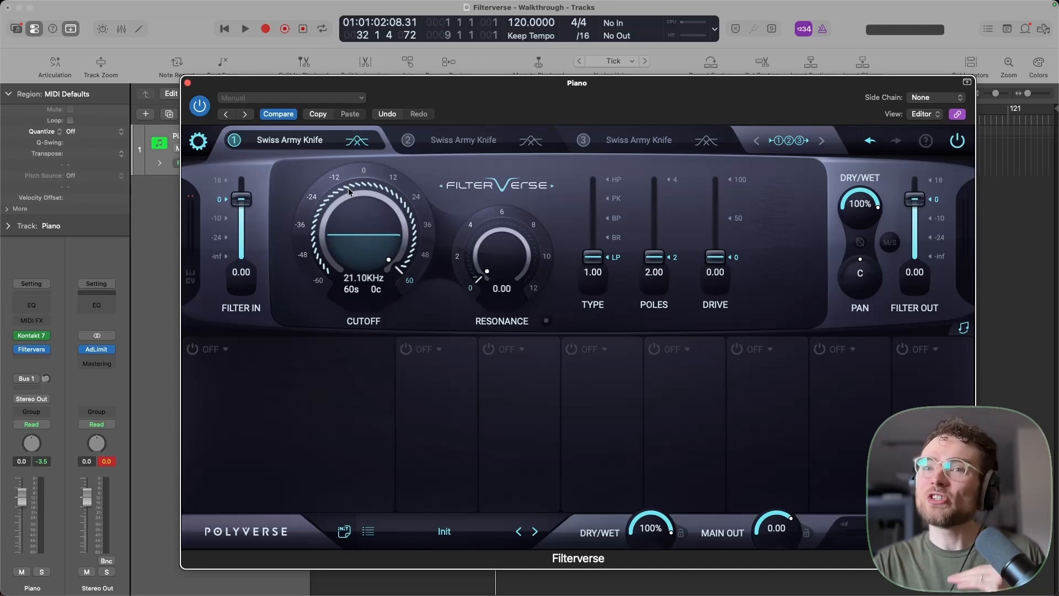
Sweep the filter cutoff down and back up to 21.10 kHz, and raise the resonance to 8.83
drag(412, 266, 283, 261)
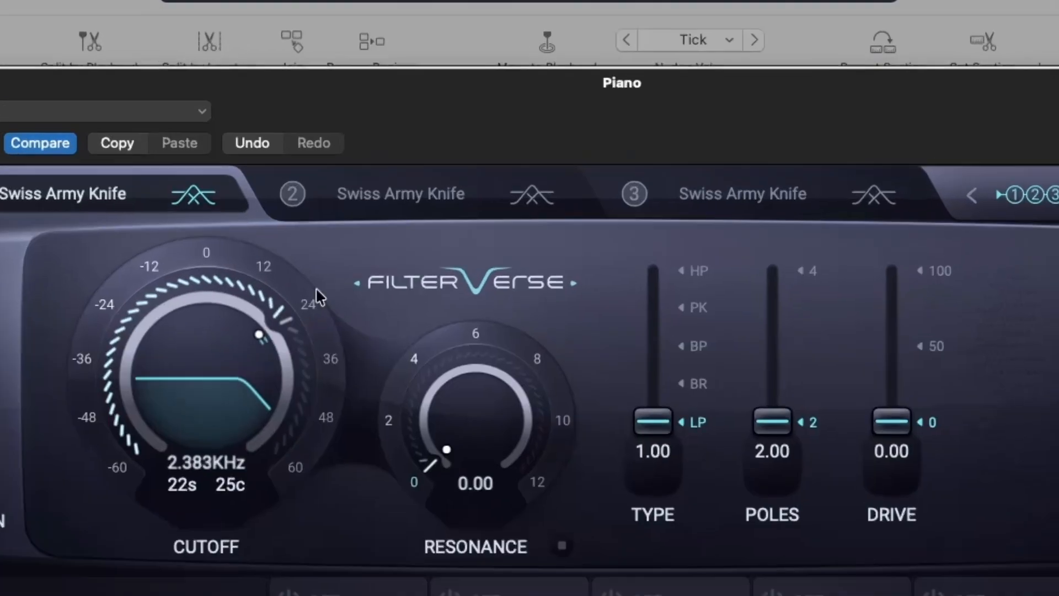
drag(33, 430, 419, 138)
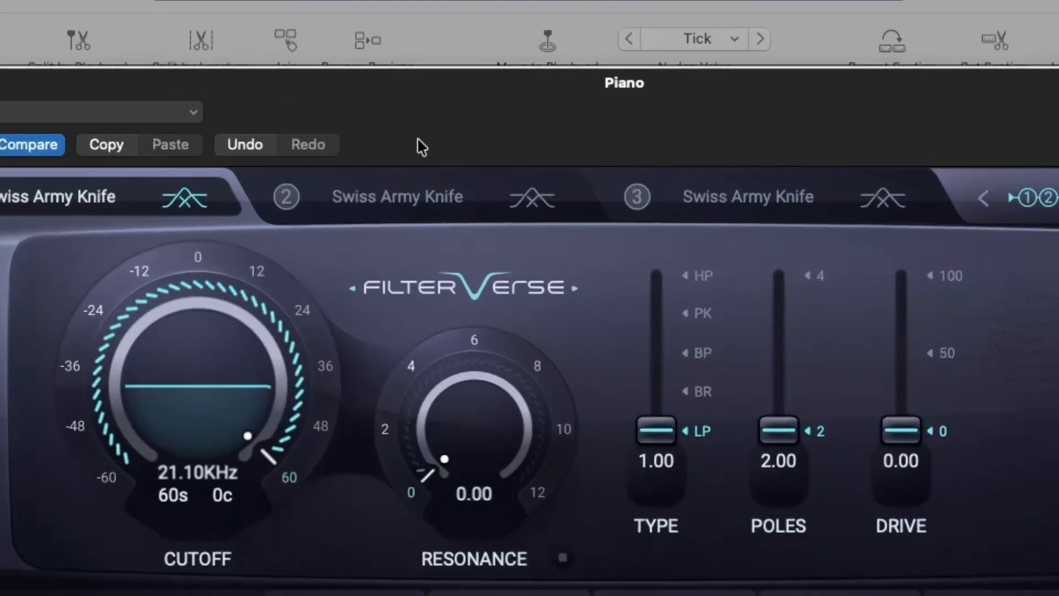
drag(320, 411, 38, 402)
drag(436, 466, 620, 496)
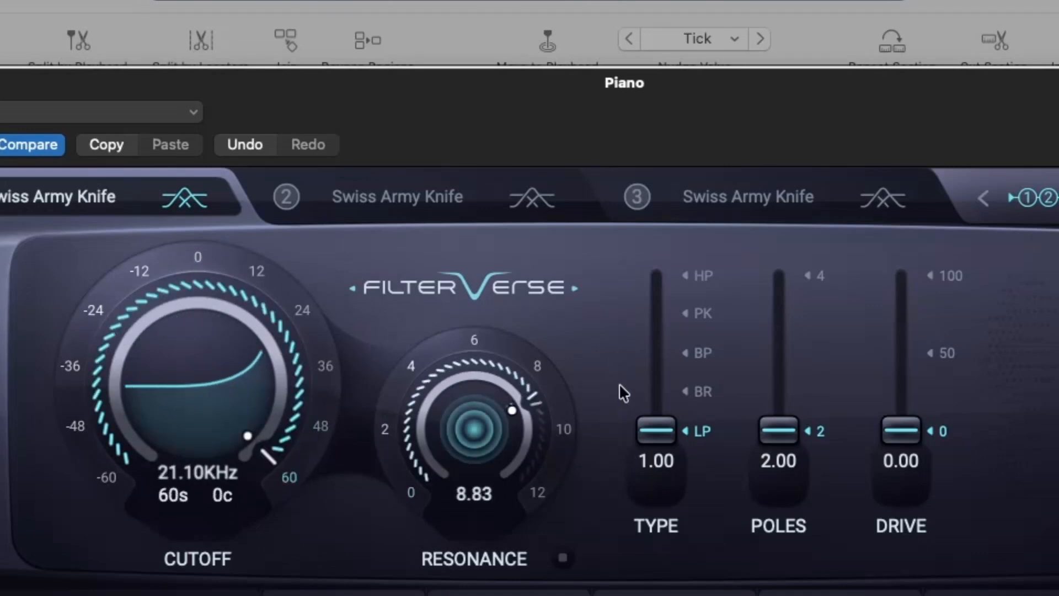
Set the cutoff to 692.5 Hz, the resonance to 0 and the filter type to LP, trying other positions on the way
drag(291, 445, 298, 325)
drag(434, 380, 536, 412)
click(302, 311)
drag(273, 315, 275, 353)
mouse_move(672, 424)
mouse_down()
mouse_move(673, 244)
mouse_move(665, 430)
mouse_move(658, 281)
mouse_move(661, 430)
mouse_up()
drag(300, 445, 216, 287)
drag(642, 431, 697, 569)
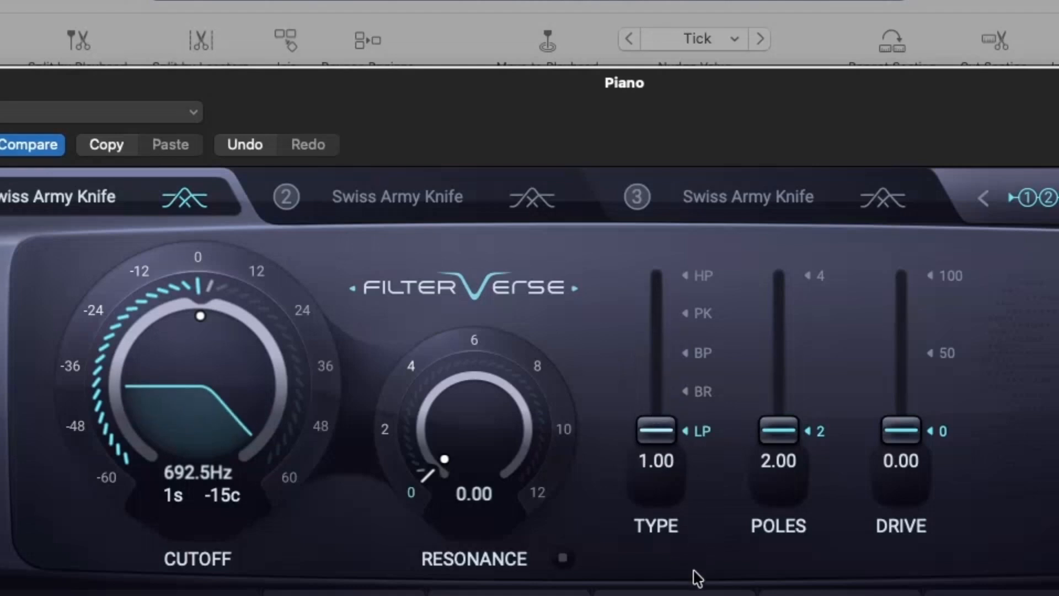
Try other poles and drive amounts, and return poles to 2 and drive to 0
mouse_move(782, 435)
mouse_down()
mouse_move(803, 270)
mouse_move(784, 433)
mouse_up()
drag(900, 431, 910, 334)
drag(801, 263, 785, 430)
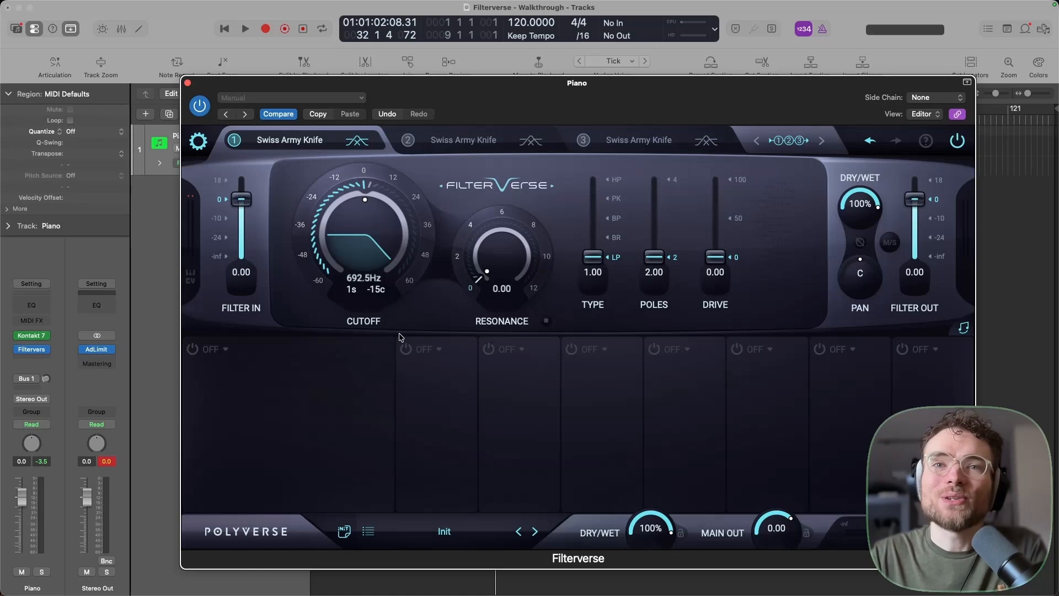
Examine the filter models available for filter slot 2 and the routing options for the three filters
click(624, 139)
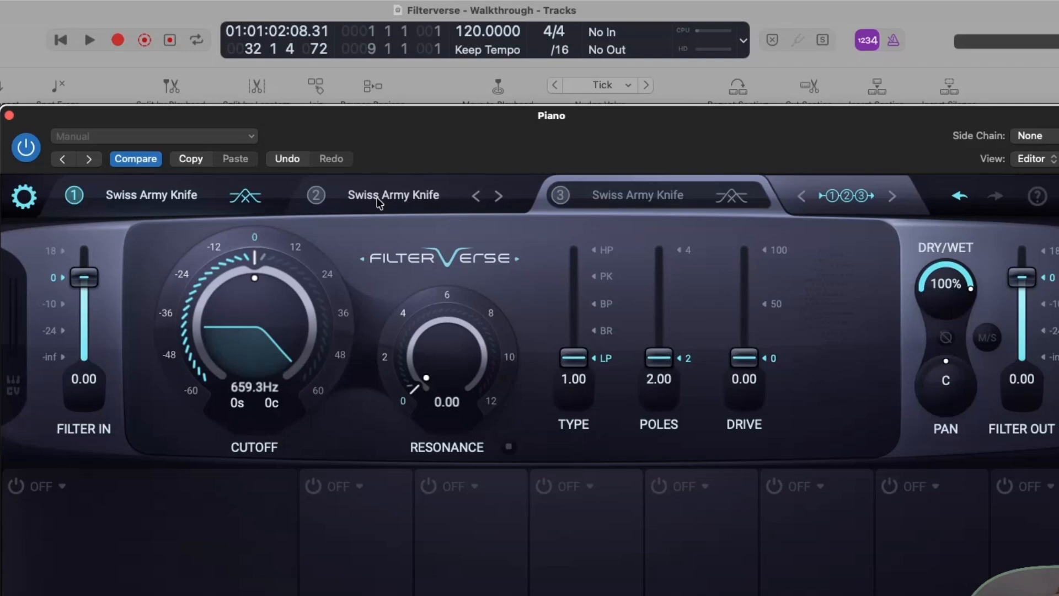
click(378, 197)
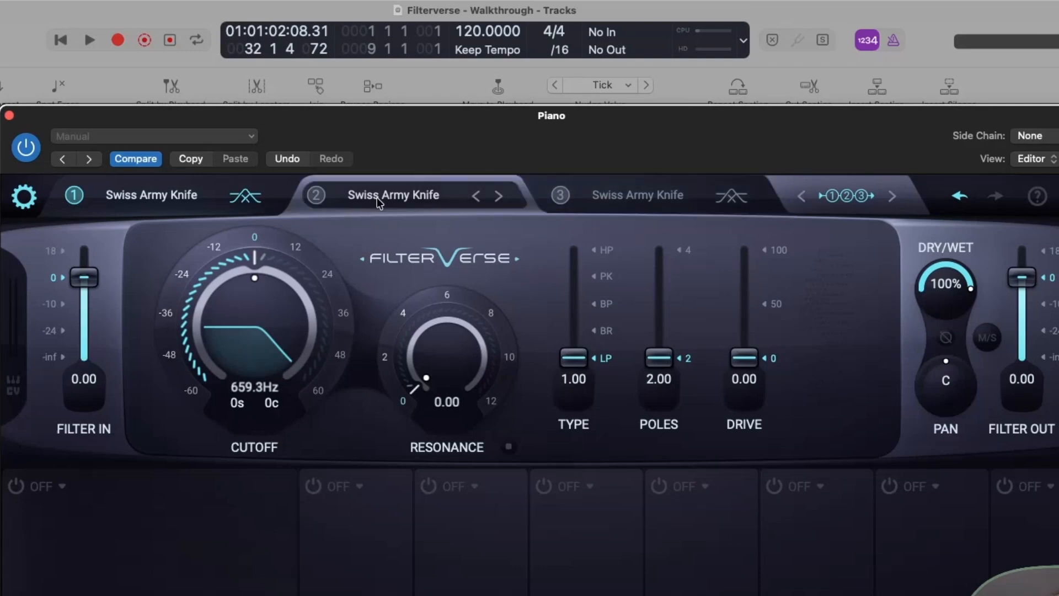
click(378, 197)
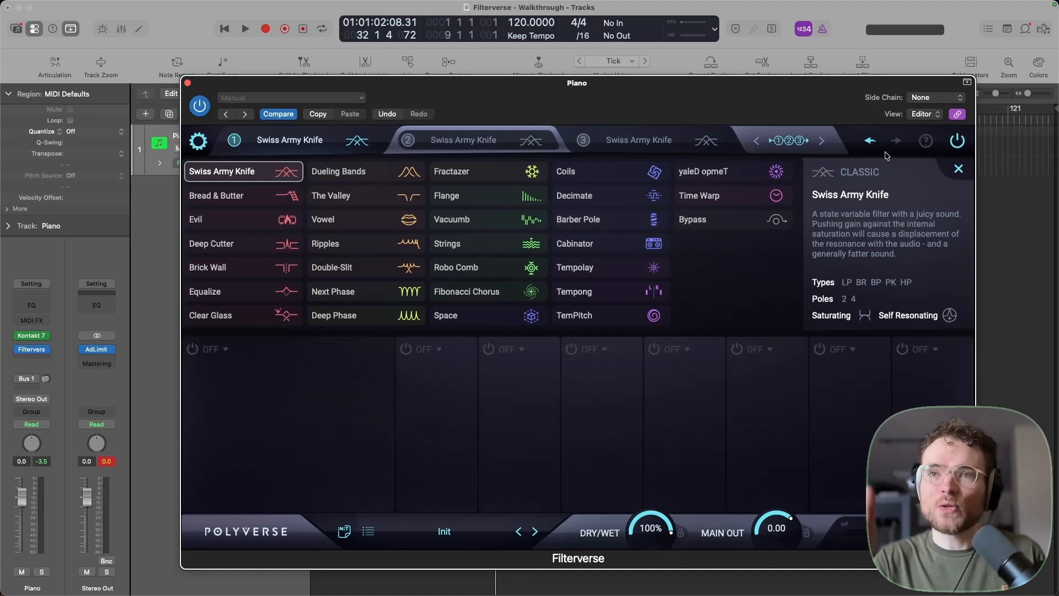
click(958, 171)
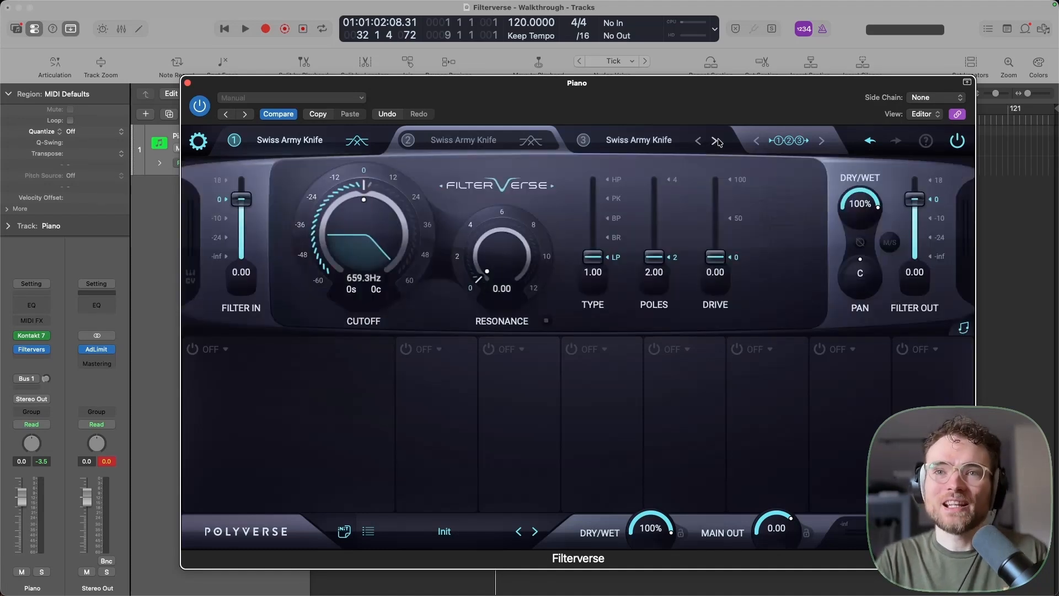
click(790, 143)
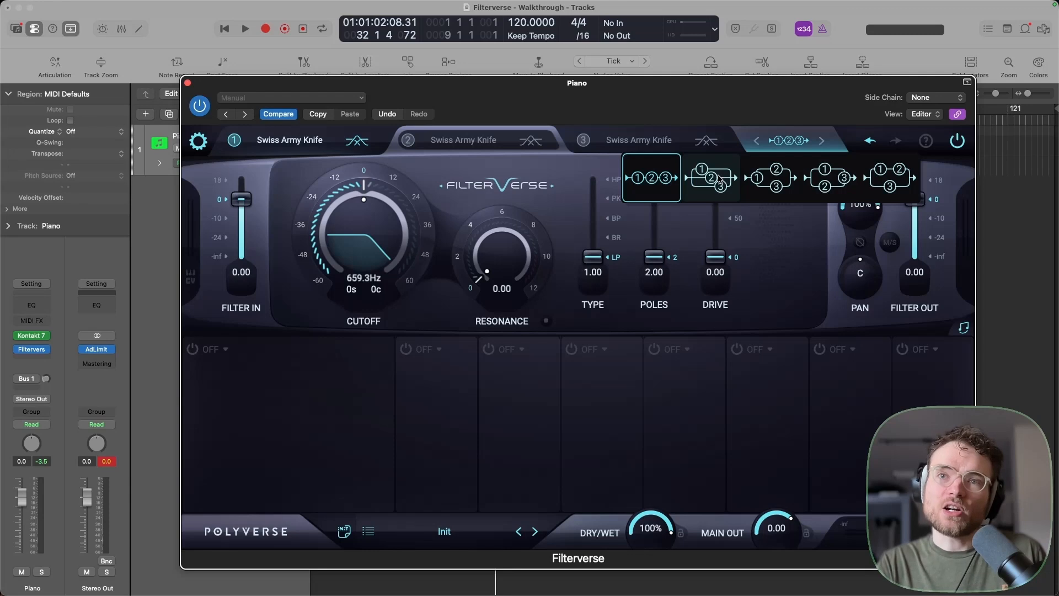
click(789, 141)
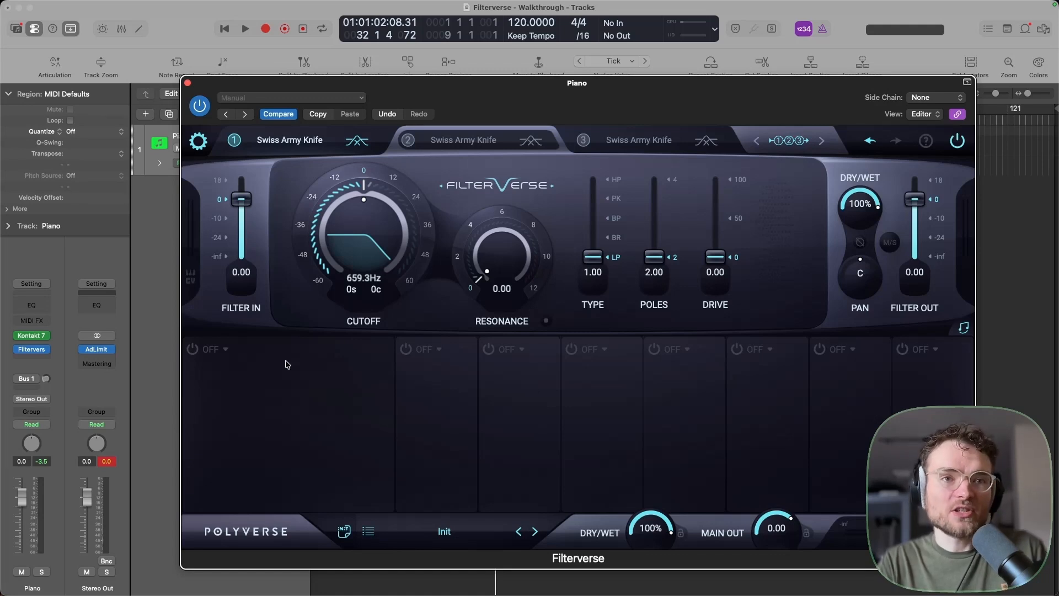
Assign Random to modulator slot 1, Env. Follower to slot 2 and Oscillator to slot 3
click(234, 351)
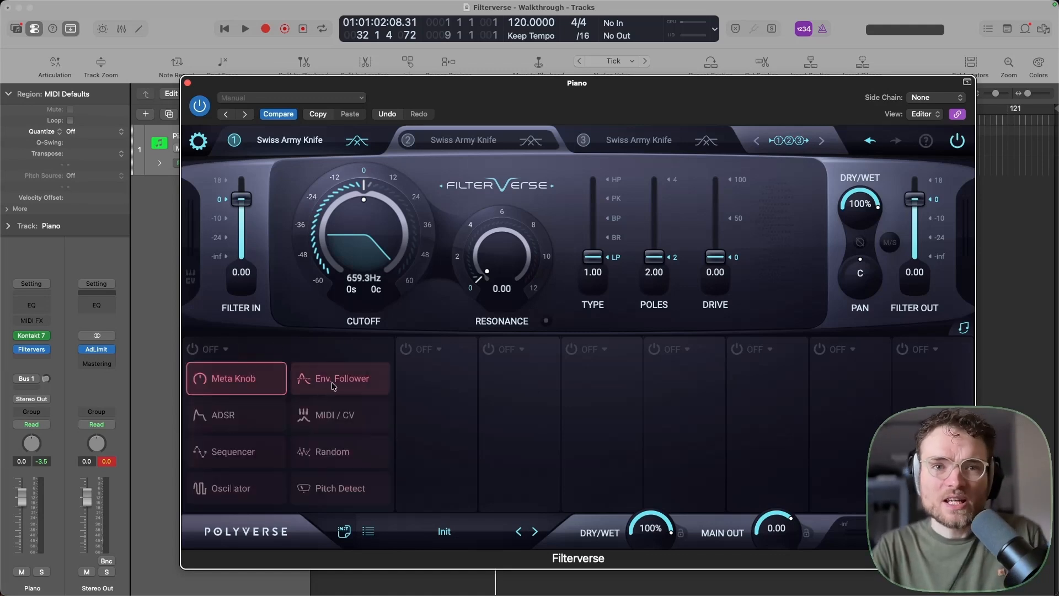
click(354, 453)
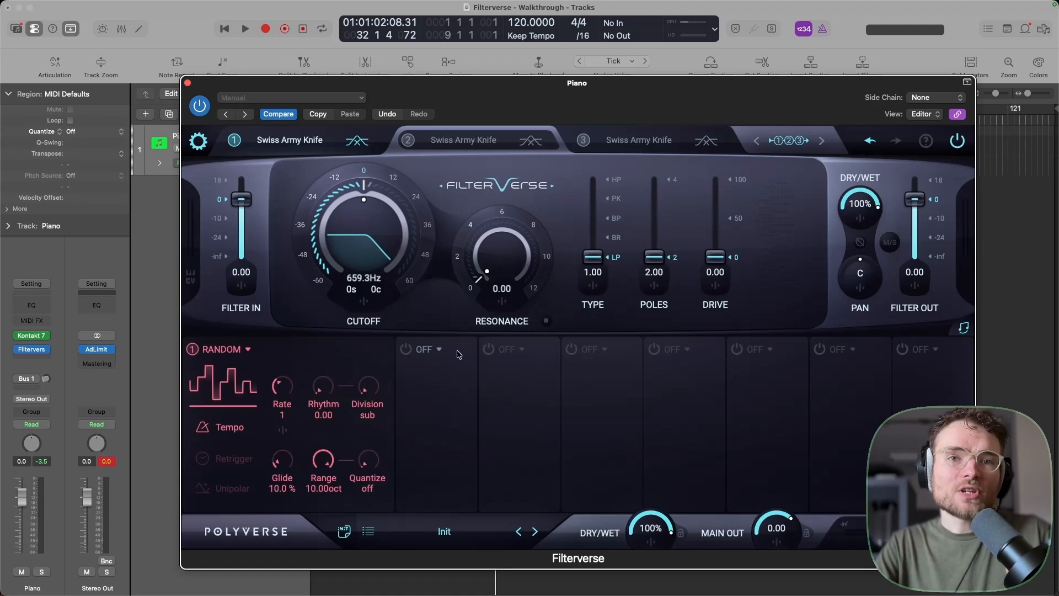
click(437, 351)
click(433, 385)
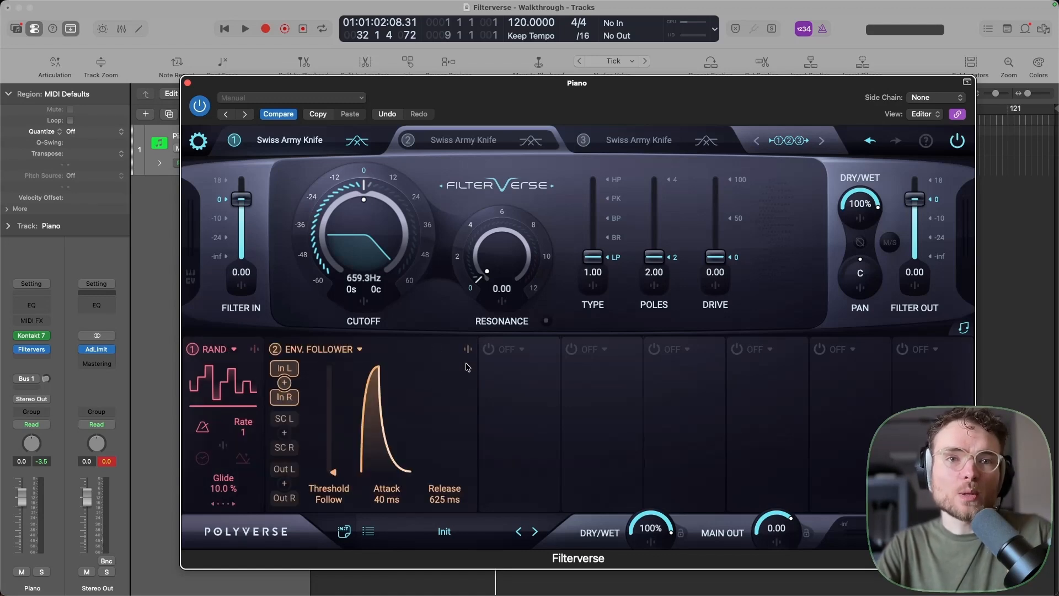
click(507, 348)
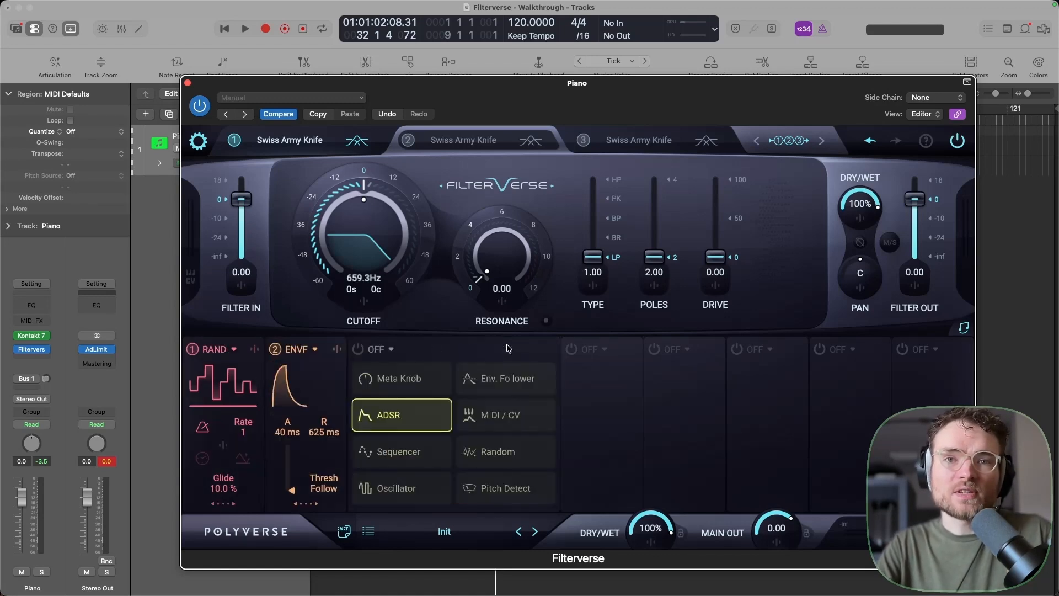
click(397, 496)
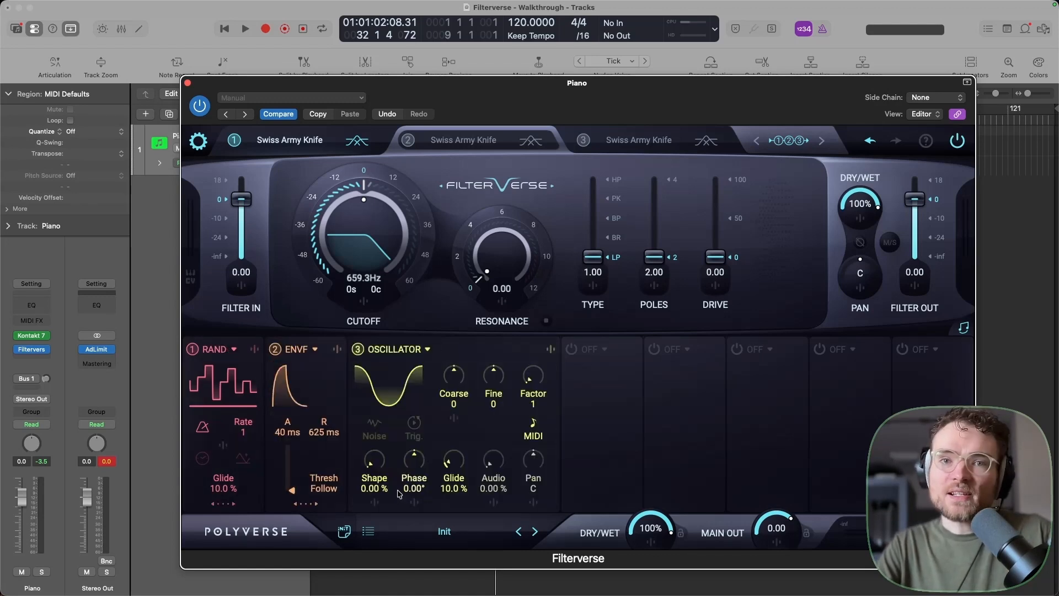
Assign Sequencer to modulator slot 4 and set the OSC 3 amount in its X-MOD4 settings to 98.4
click(604, 354)
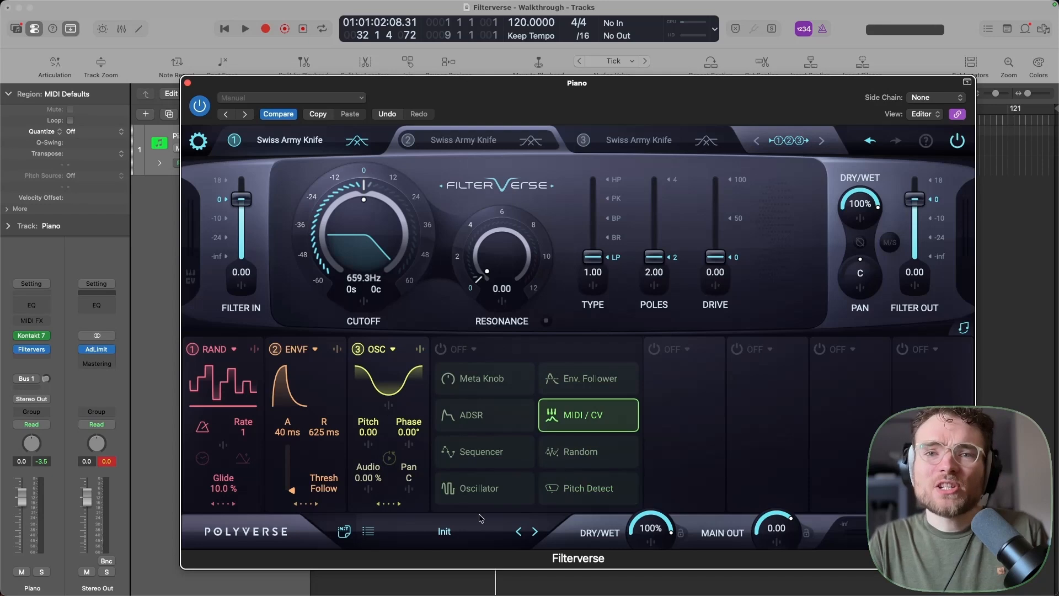
click(512, 455)
drag(659, 231, 665, 204)
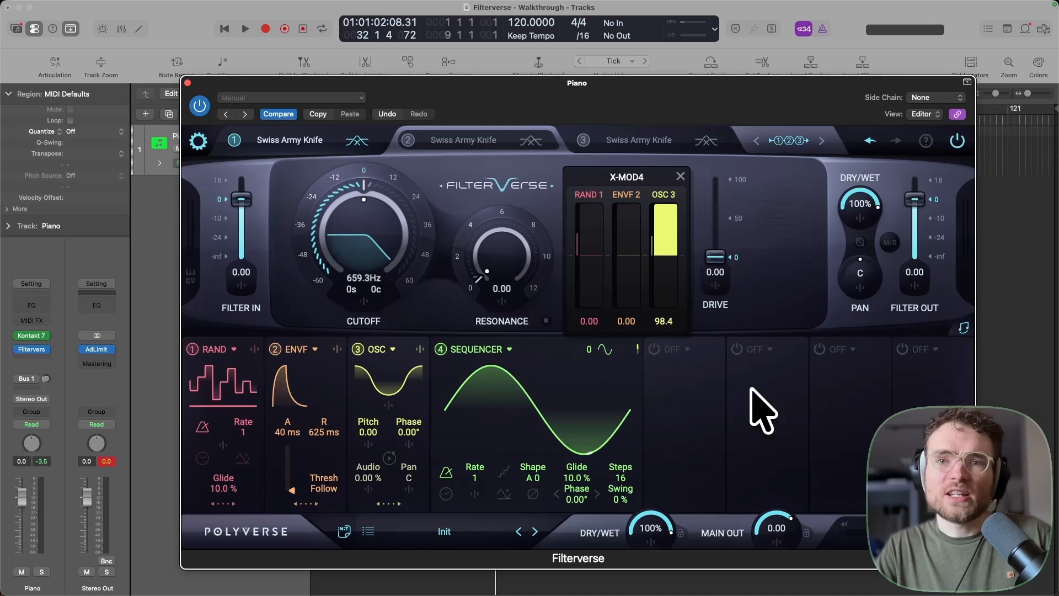
click(680, 175)
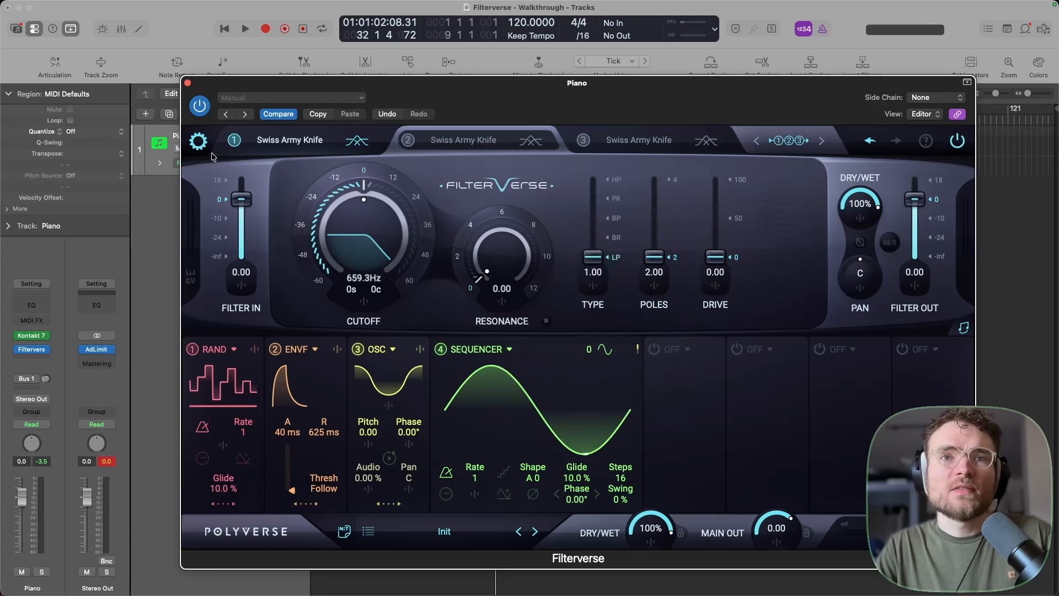
click(365, 302)
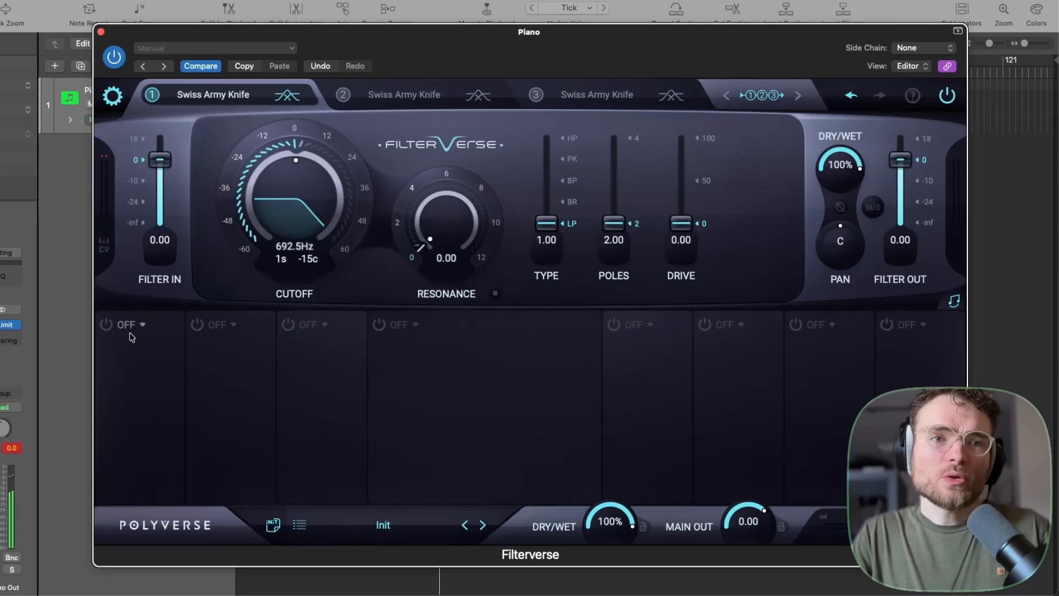
Assign Random to modulator slot 1 with rhythm 3.69, tempo sync off and a rate of 62.3 Hz
click(140, 328)
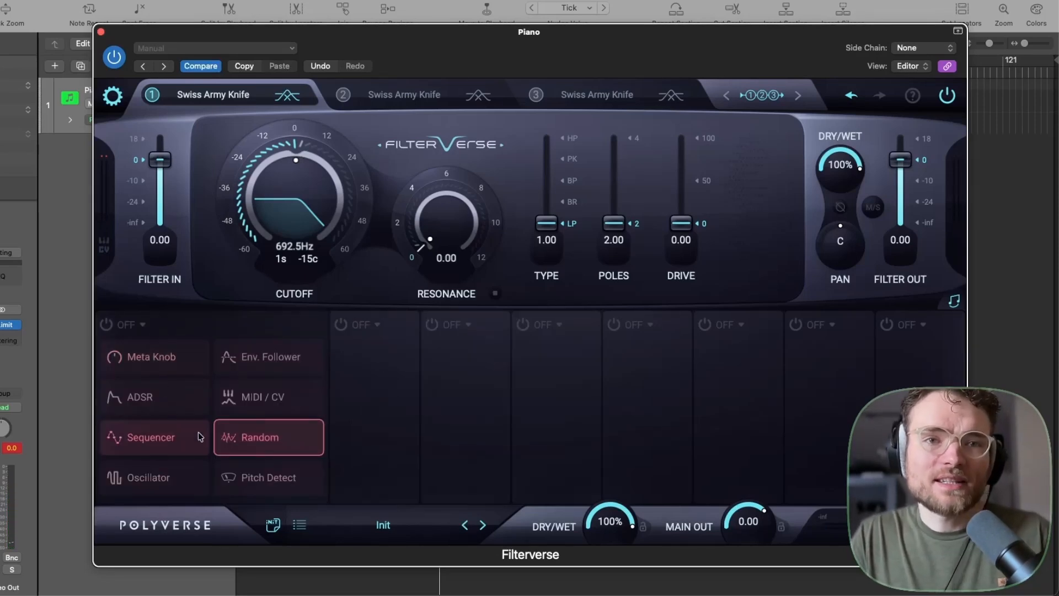
click(277, 442)
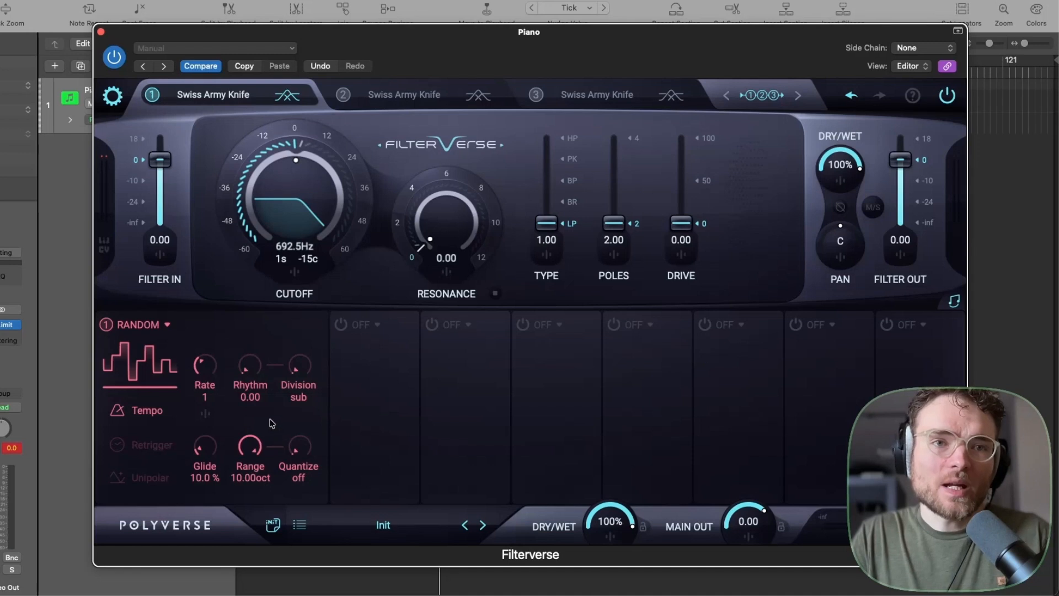
mouse_move(133, 368)
mouse_down()
mouse_move(173, 373)
mouse_move(109, 375)
mouse_move(171, 375)
mouse_move(132, 373)
mouse_up()
drag(246, 373, 247, 345)
click(117, 411)
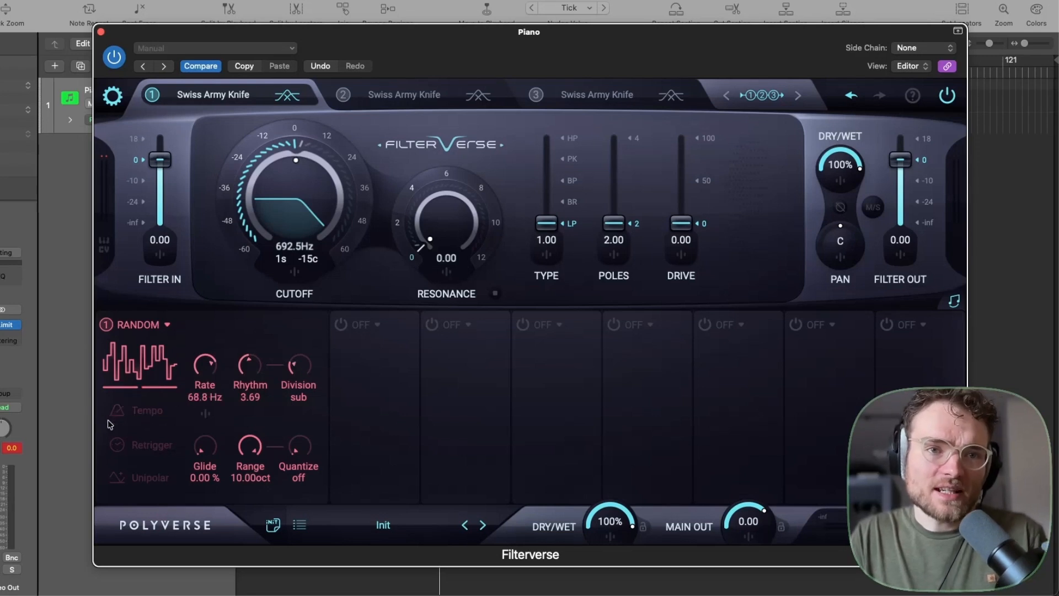
mouse_move(208, 375)
mouse_down()
mouse_move(209, 366)
mouse_move(212, 386)
mouse_up()
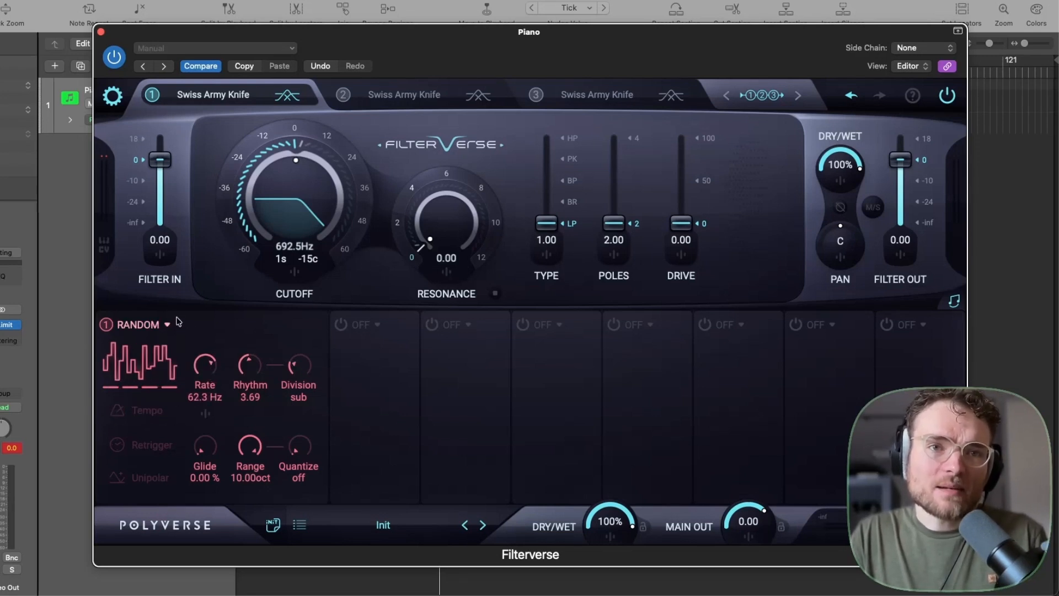
Modulate the cutoff from RAND 1 with an amount of 120, and set the Random modulator's rate to 13.7 Hz
click(295, 272)
drag(279, 414, 281, 367)
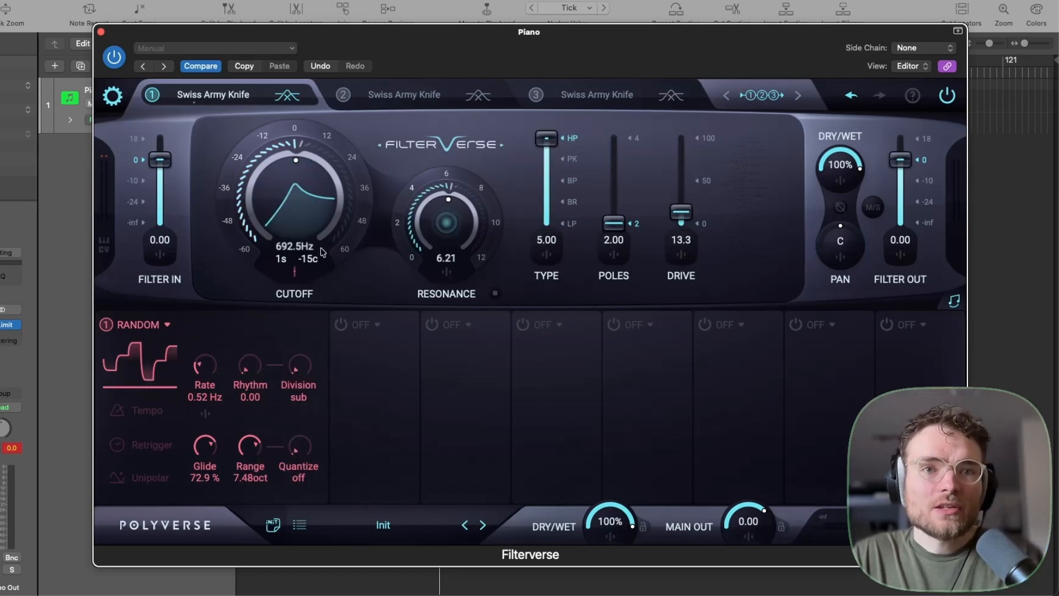
click(294, 273)
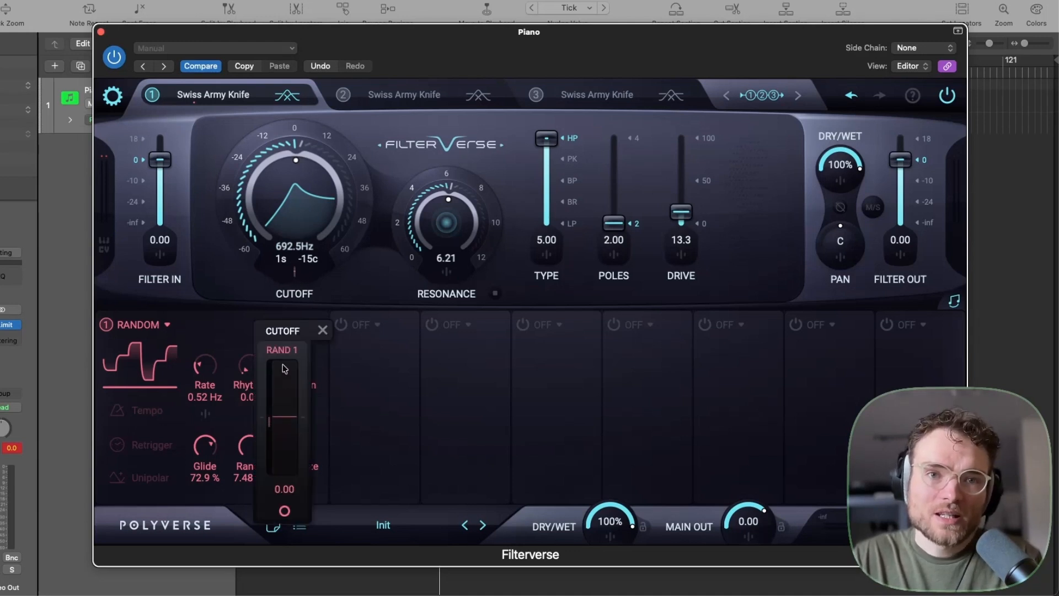
drag(289, 433, 285, 353)
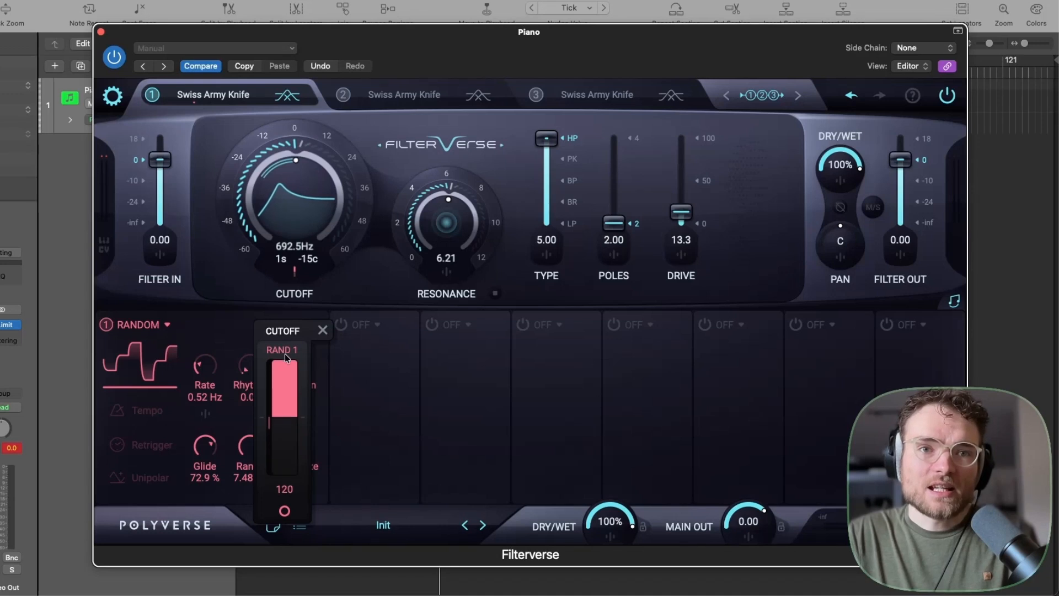
click(253, 349)
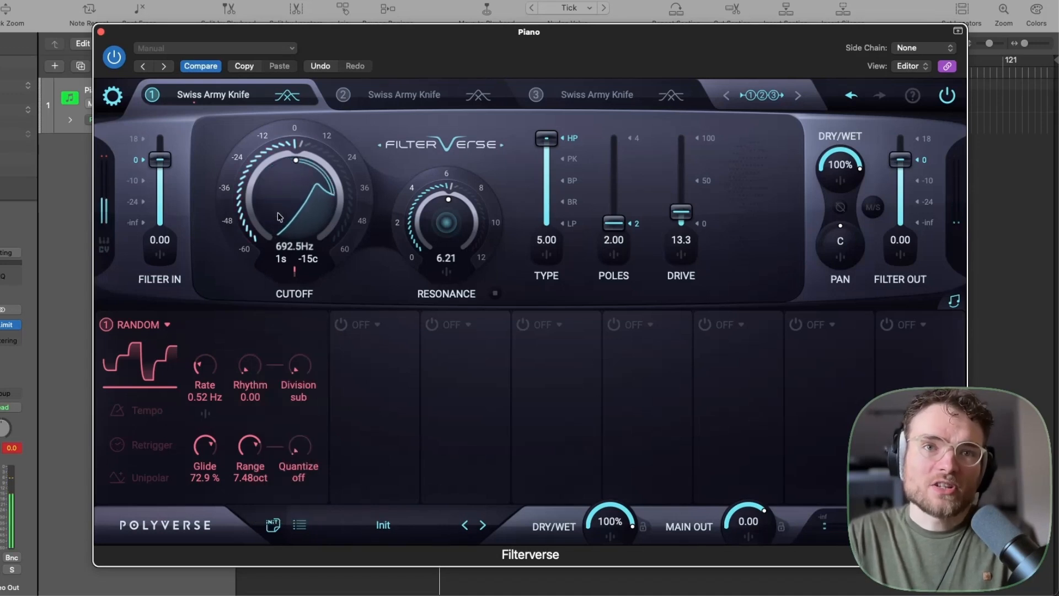
drag(196, 368, 205, 352)
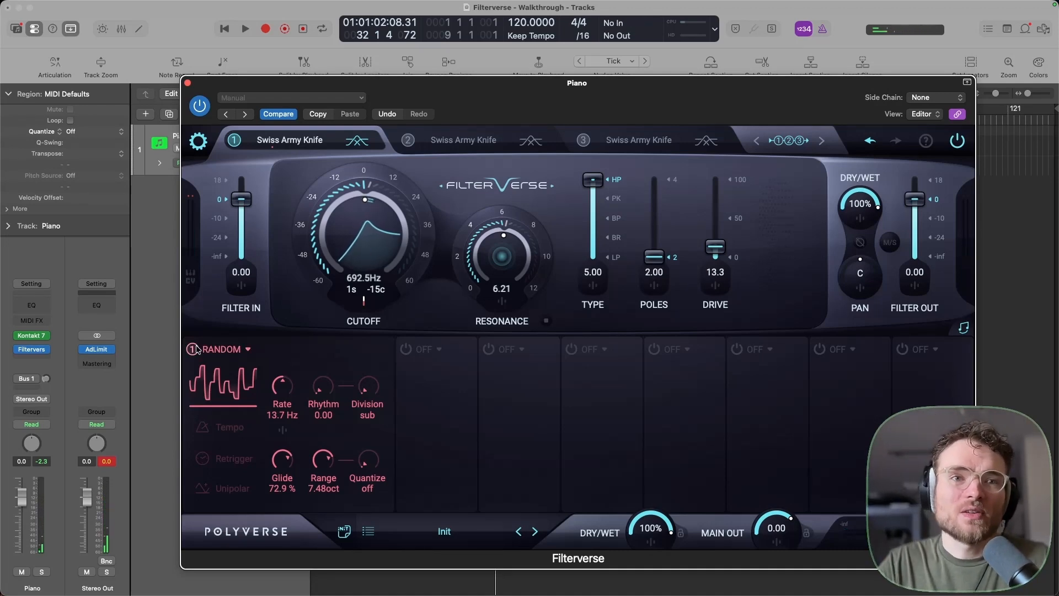
Review the modulator types for slot 1, keep Random, and reset the plugin to its Init settings
click(246, 348)
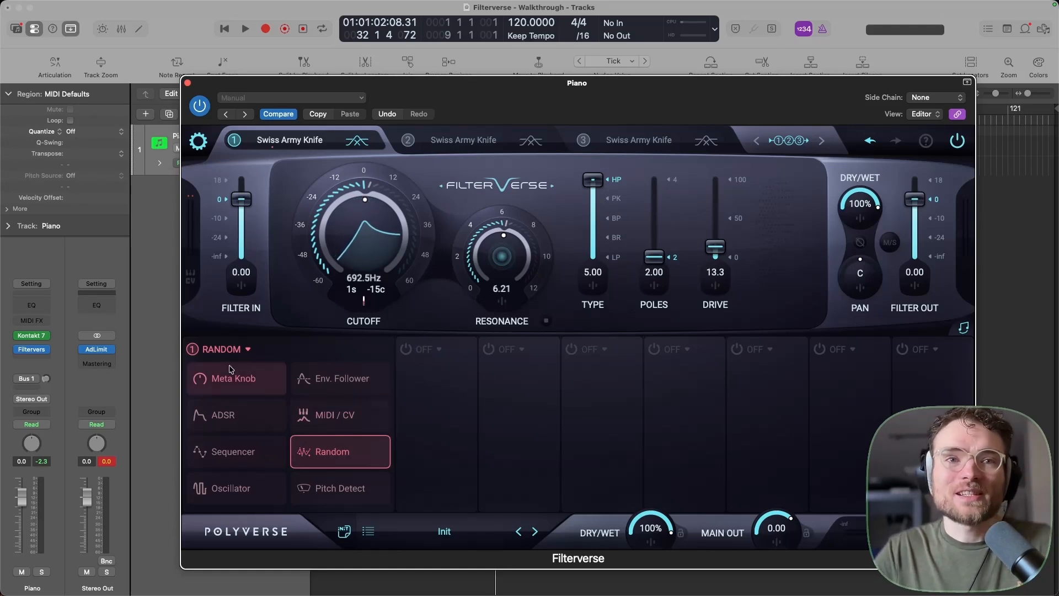
click(328, 452)
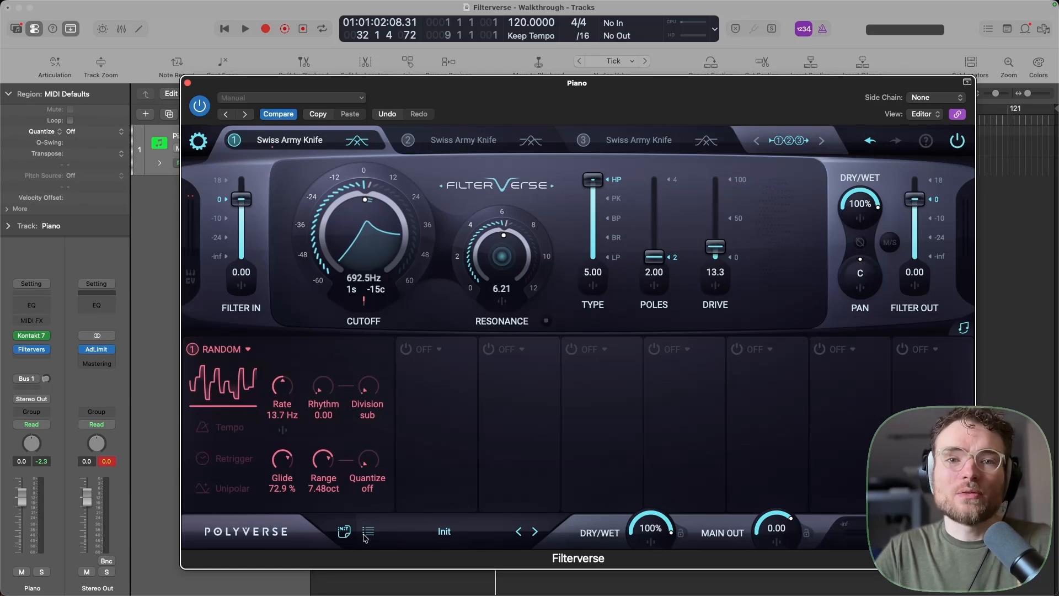
click(343, 531)
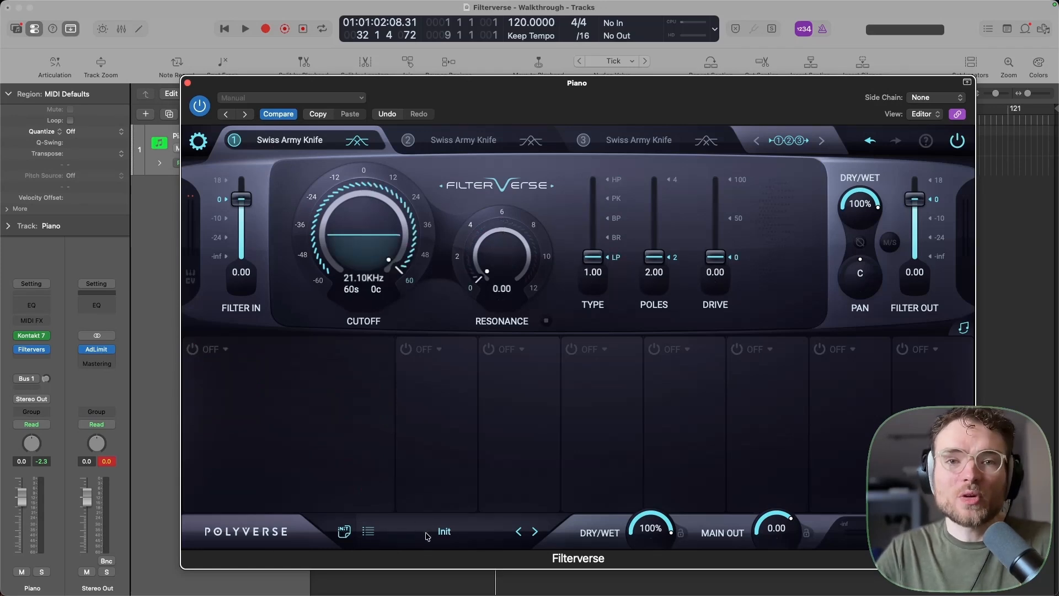
Filter the preset browser by the echo tag and load the Orchestra preset
click(426, 534)
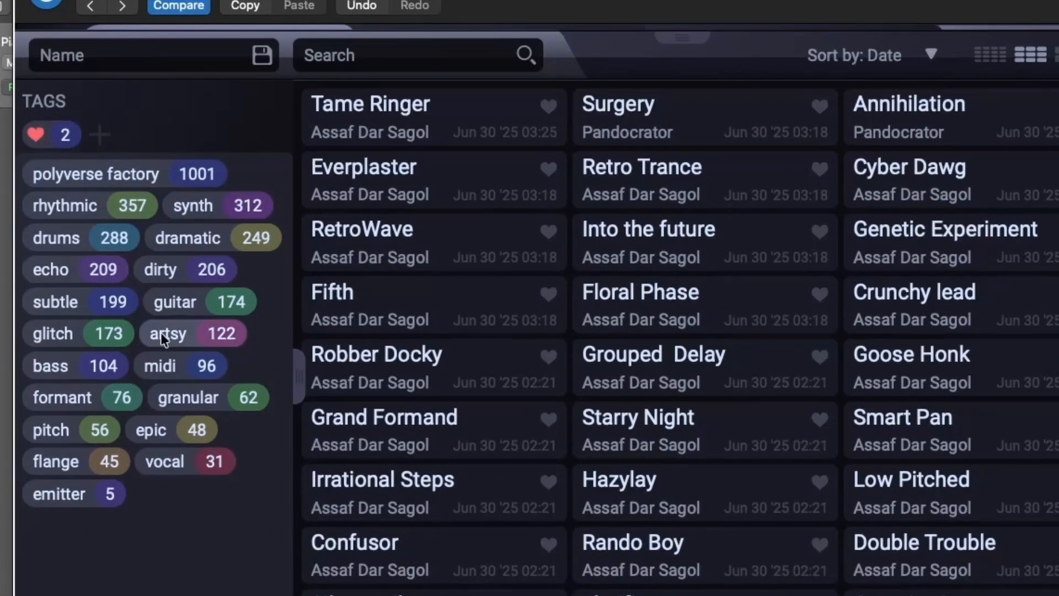
click(65, 269)
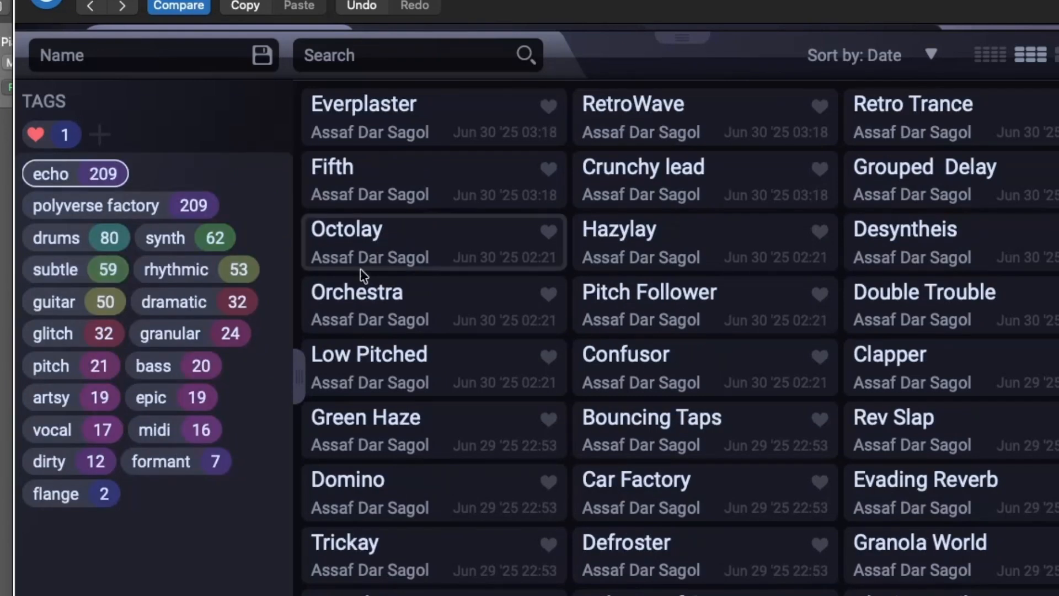
click(412, 296)
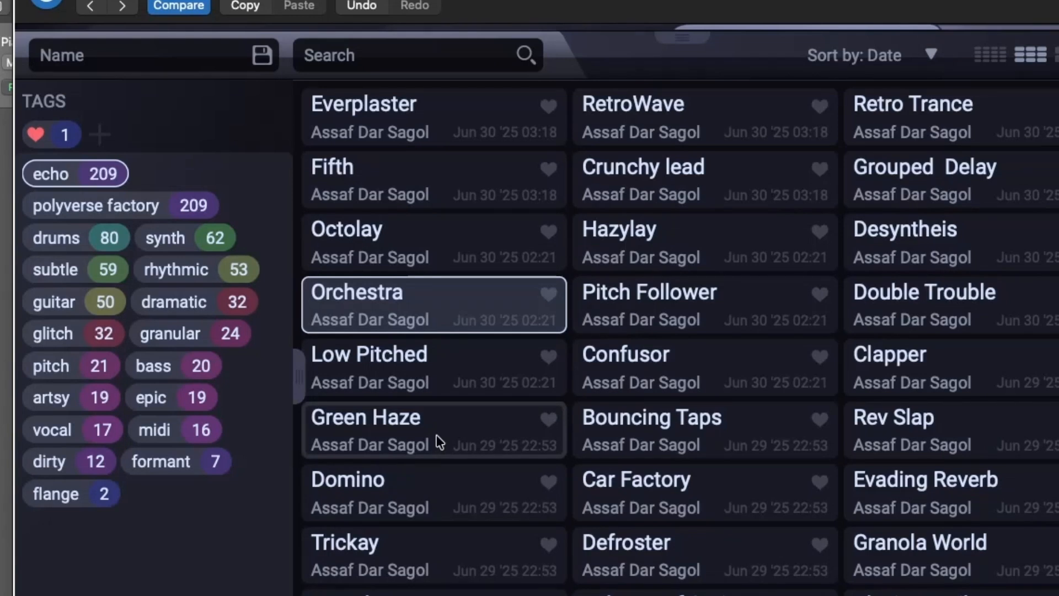
Load the Pitch Follower preset and fine-tune the Robo Comb cutoff to 12 semitones, -19 cents
click(712, 298)
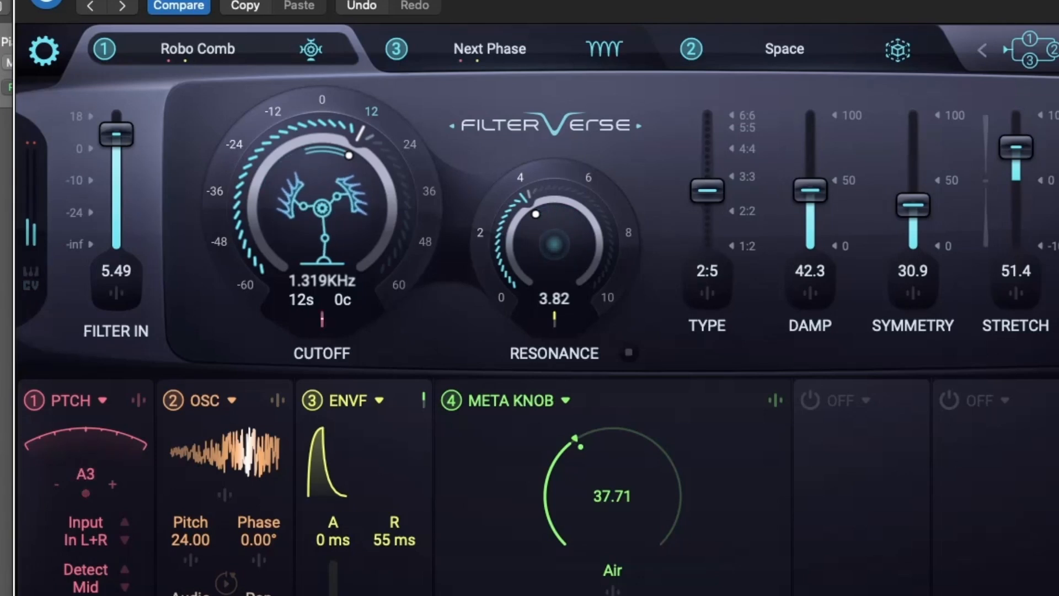
click(322, 319)
click(441, 409)
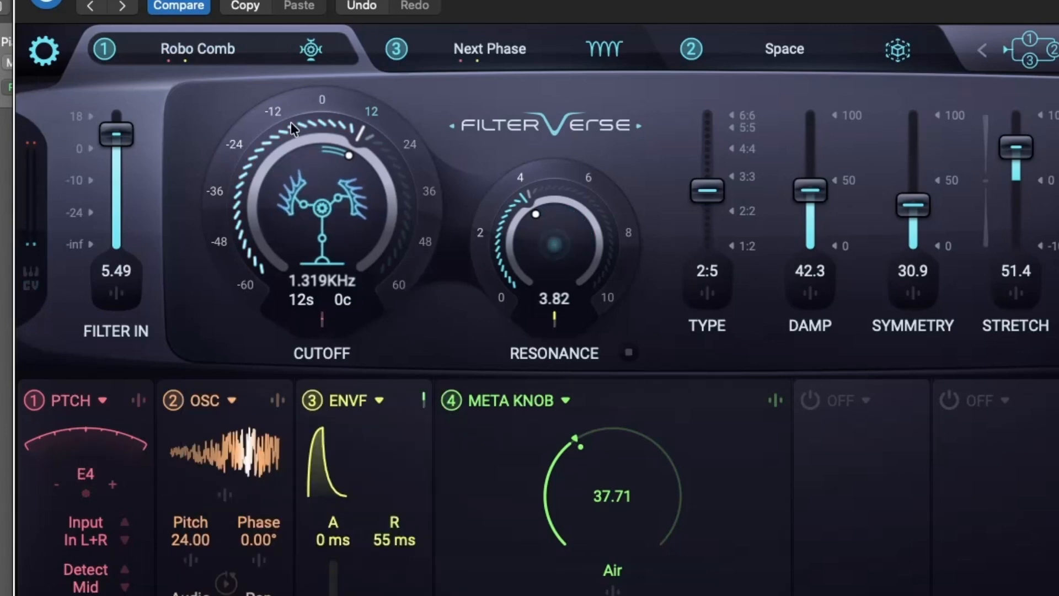
drag(342, 300, 342, 310)
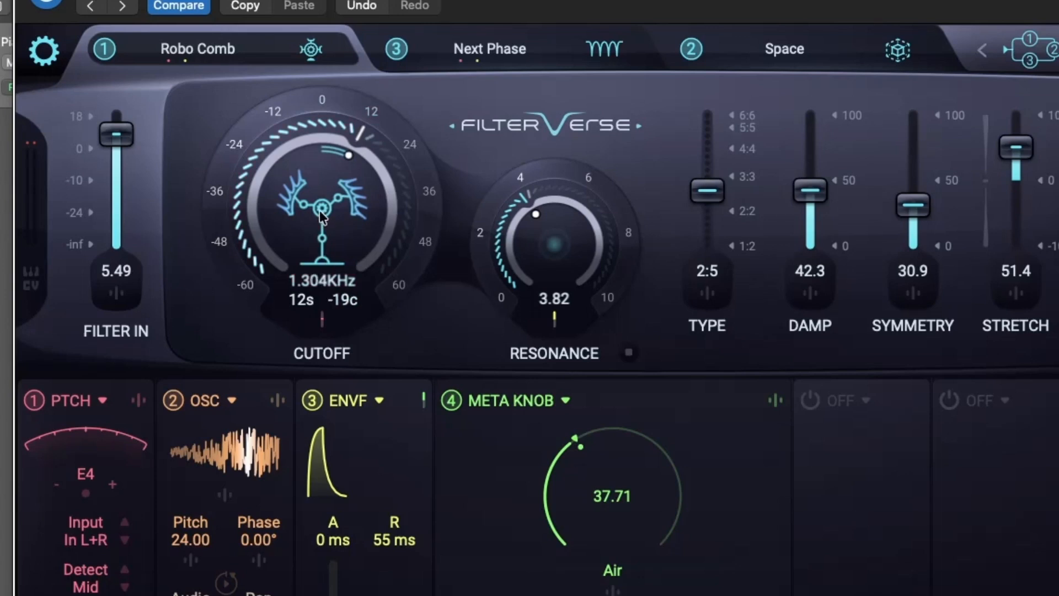
Look at the settings of the Next Phase filter and browse further through the echo presets
mouse_move(214, 49)
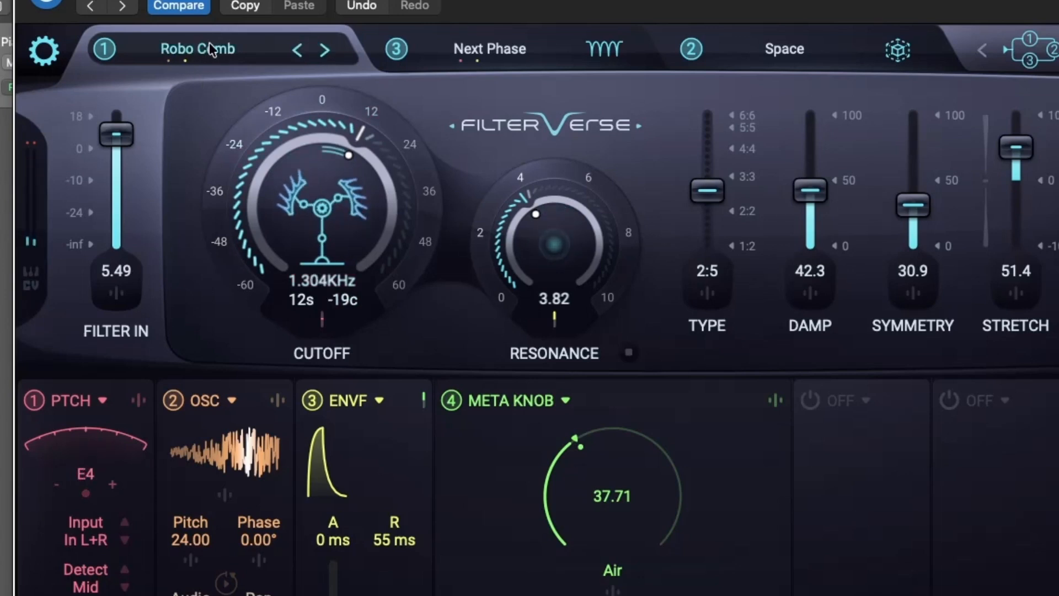
click(504, 47)
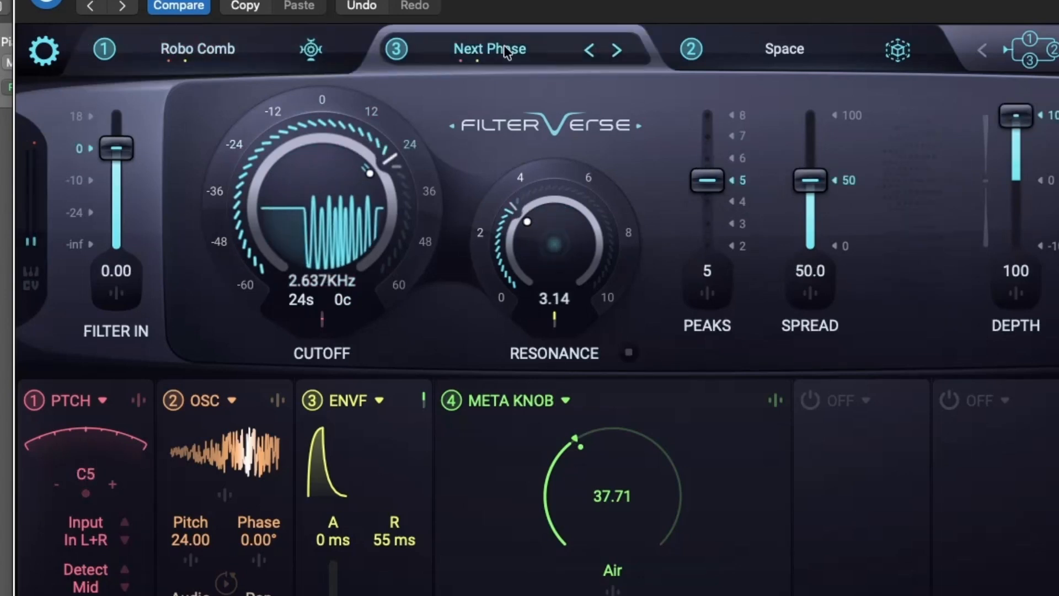
click(468, 56)
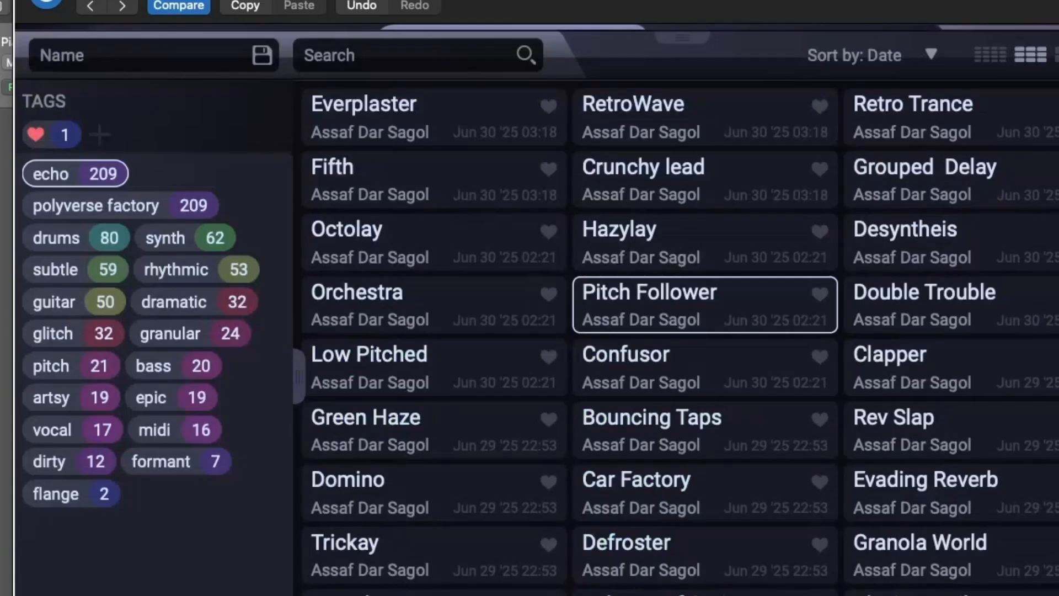
scroll(750, 425, down, 3)
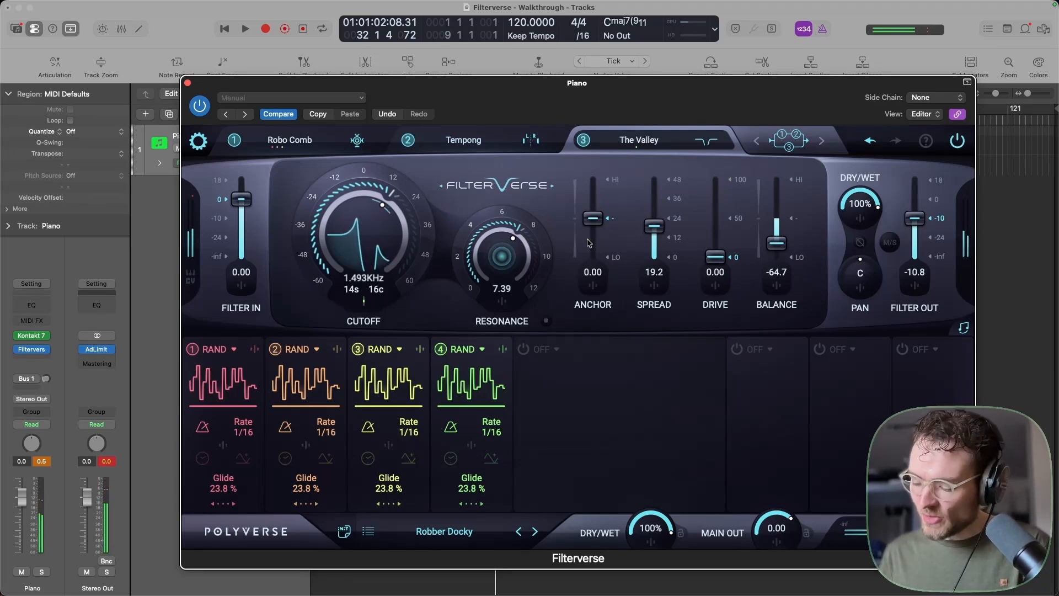
Record a piano part on the Piano track and close the Piano Roll editor
click(267, 29)
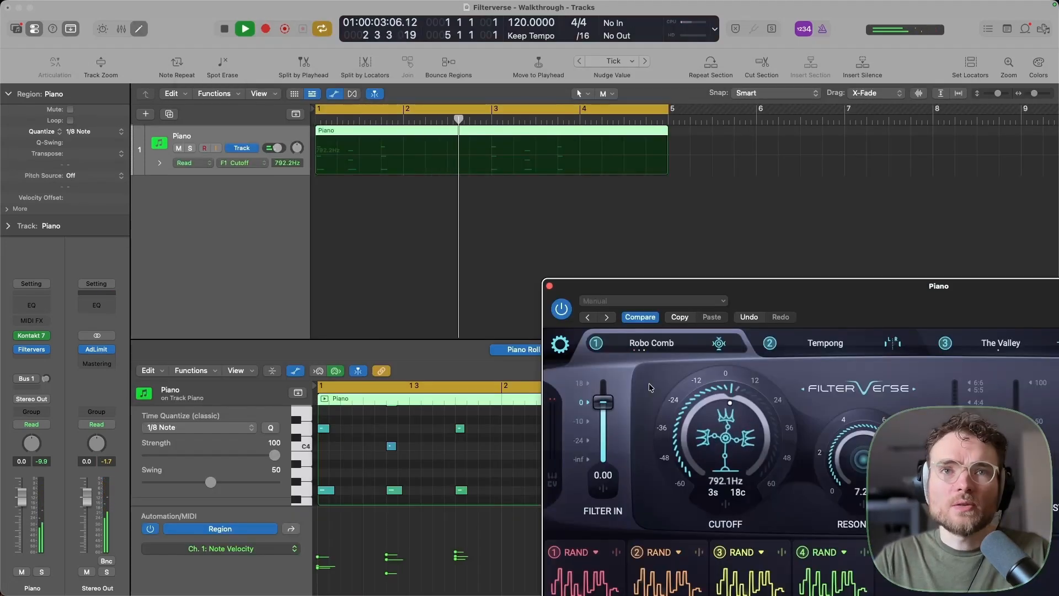
click(452, 244)
key(p)
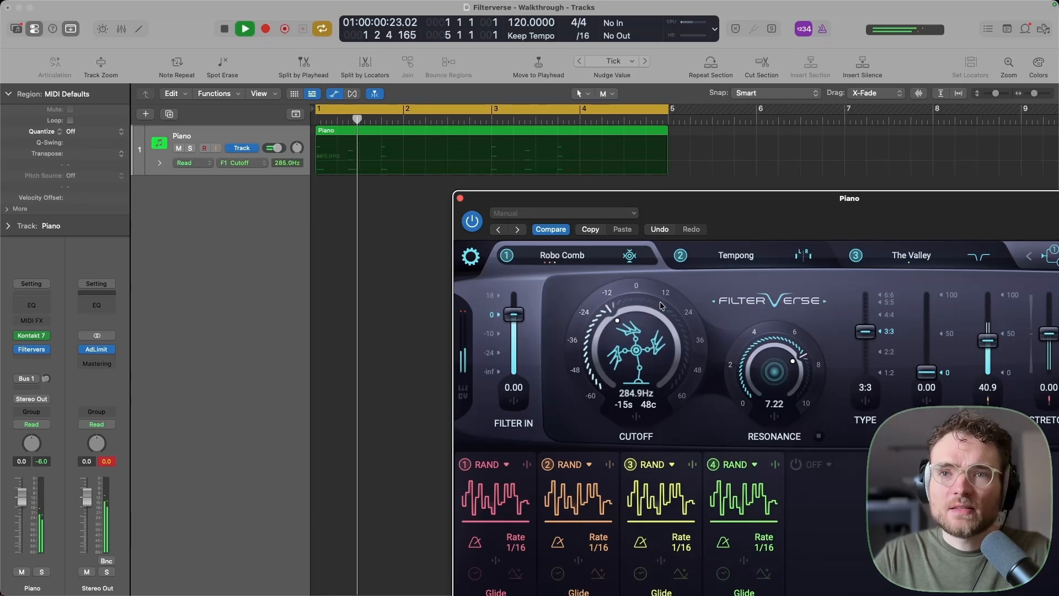
Set the Robo Comb cutoff to 704.5 Hz, and The Valley's cutoff to 168.9 Hz with spread 36.1 and drive 13.3
drag(637, 302, 598, 353)
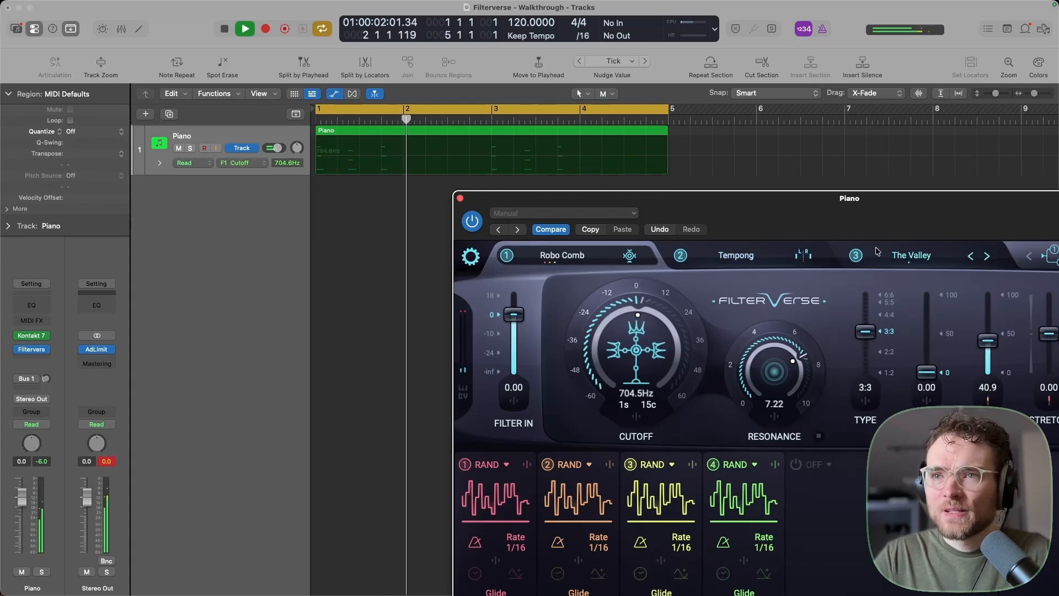
click(895, 251)
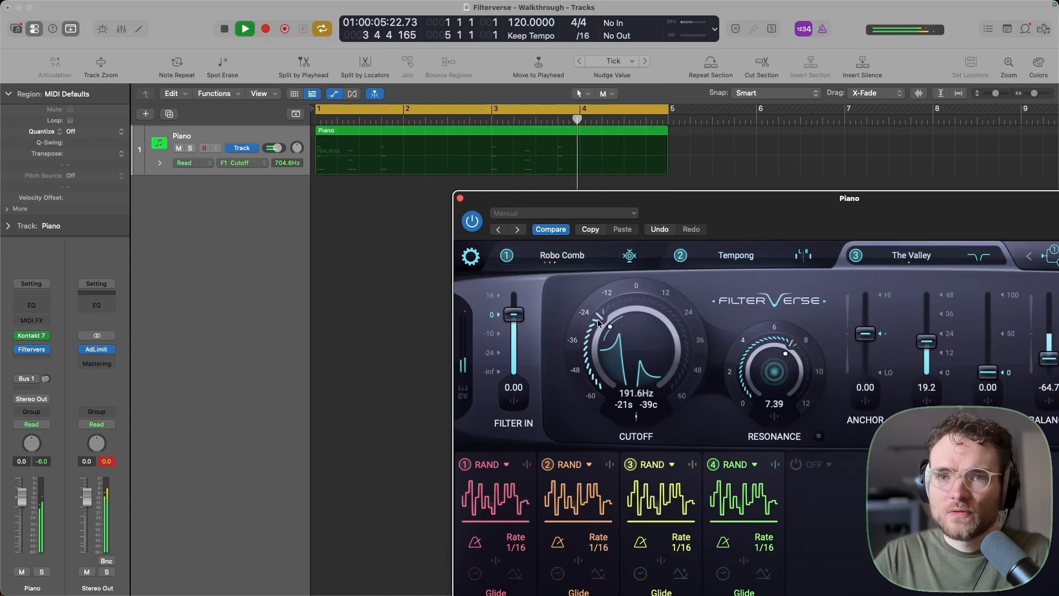
drag(666, 310, 605, 324)
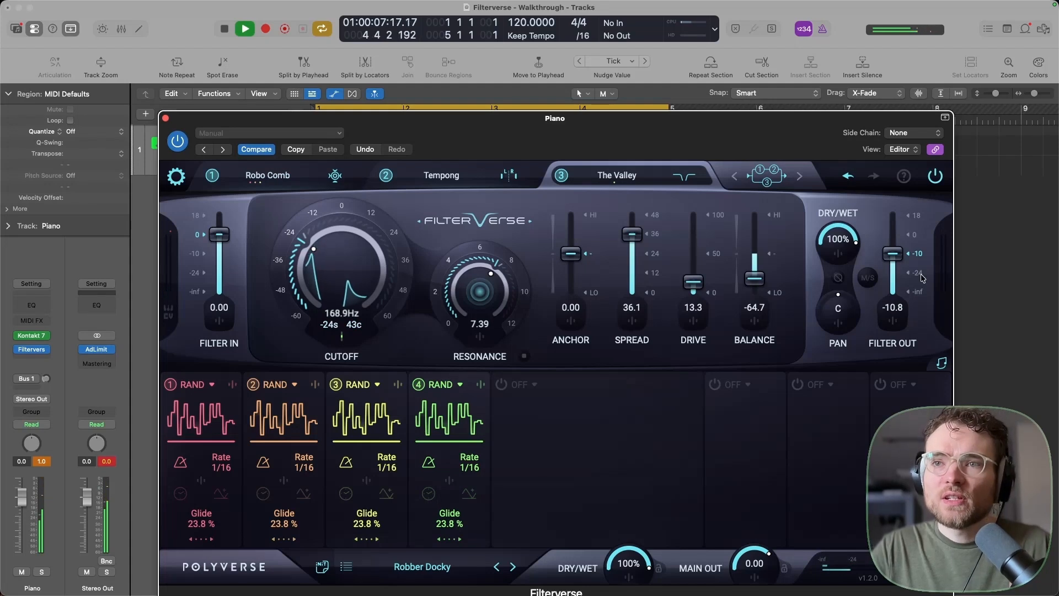
Review the Tempong and Robo Comb filter settings, and adjust the main output level slightly before stopping playback
click(441, 178)
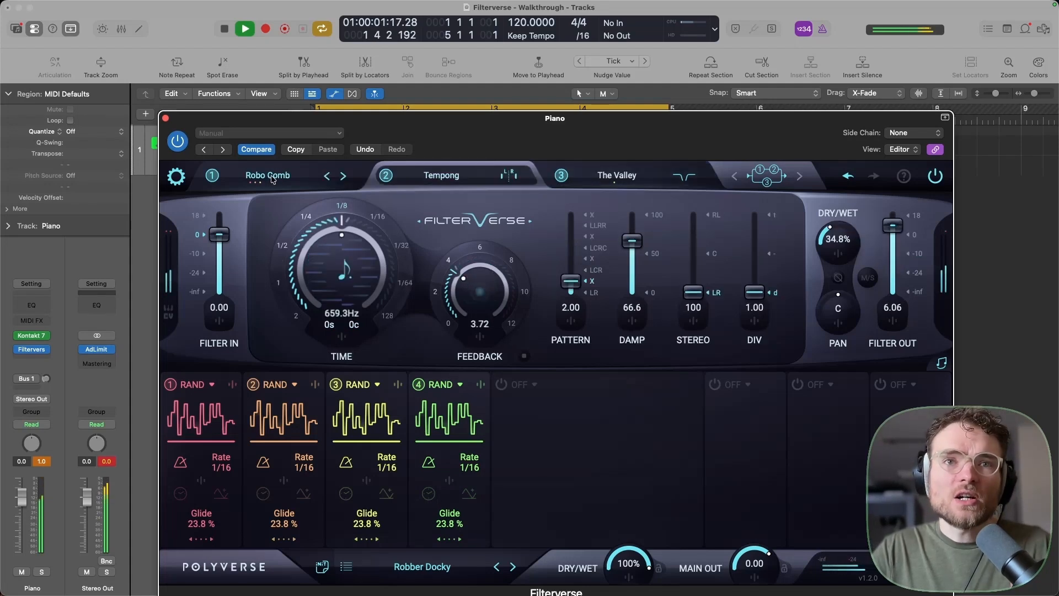
click(271, 177)
click(439, 173)
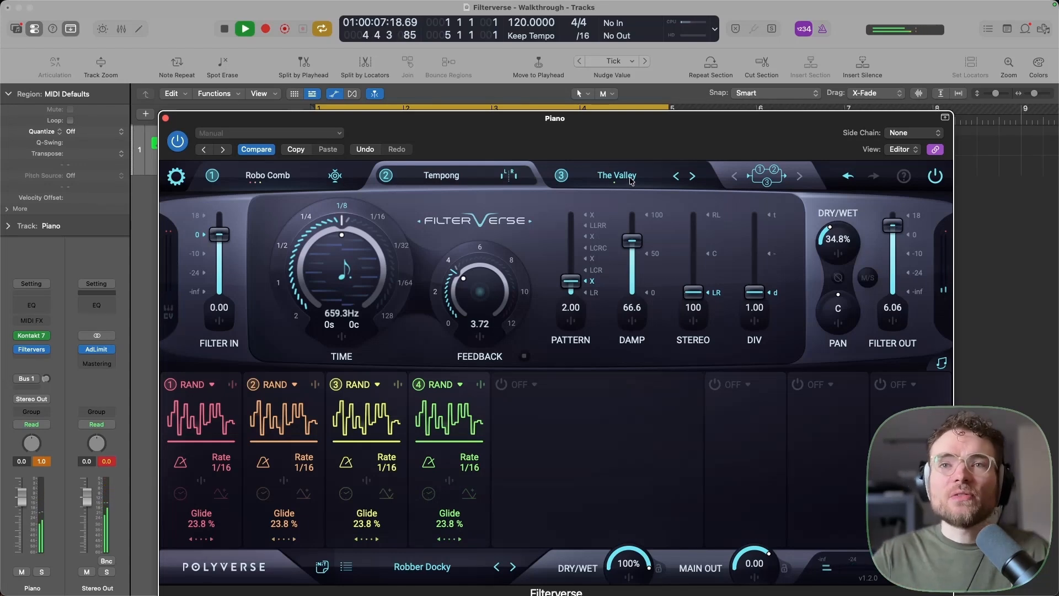
drag(675, 118, 675, 104)
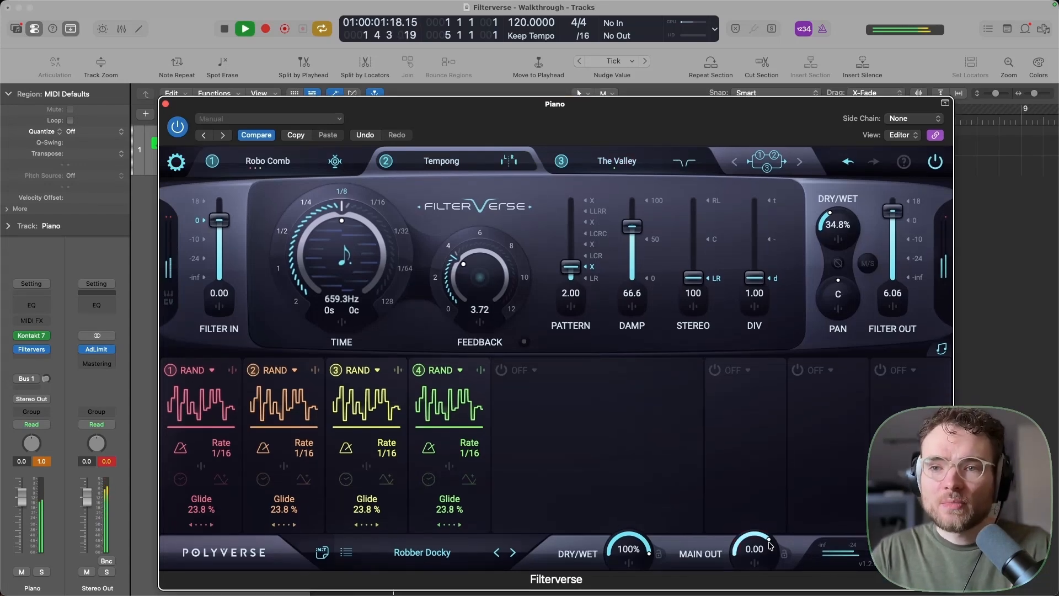
drag(770, 540, 772, 543)
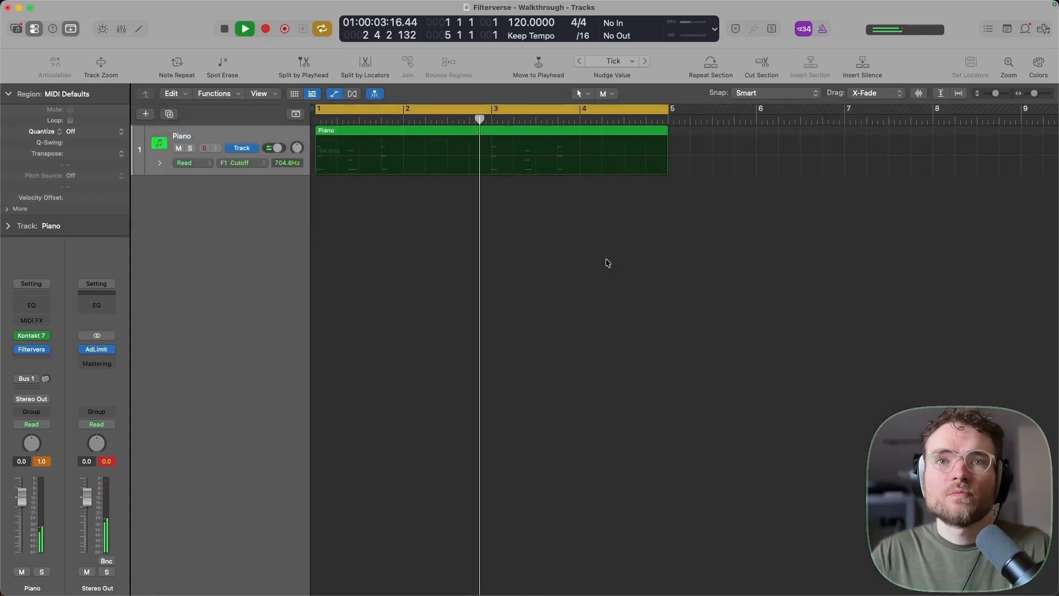
key(space)
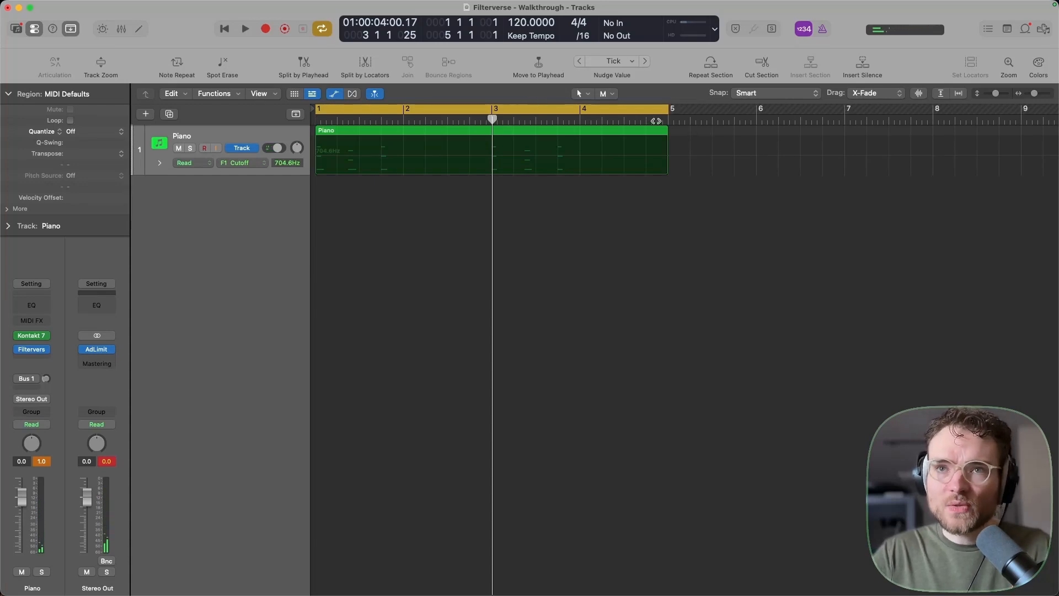
Loop the Piano region up to bar 9, extend the cycle range to match, and play from bar 1
drag(664, 131, 746, 117)
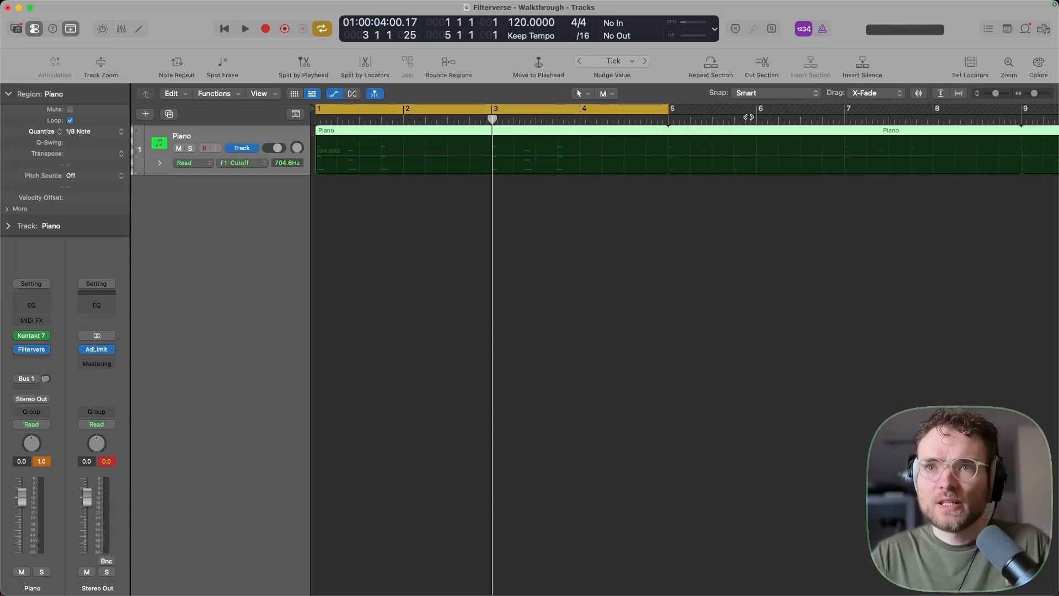
mouse_move(674, 112)
mouse_down()
mouse_move(852, 108)
mouse_move(669, 109)
mouse_up()
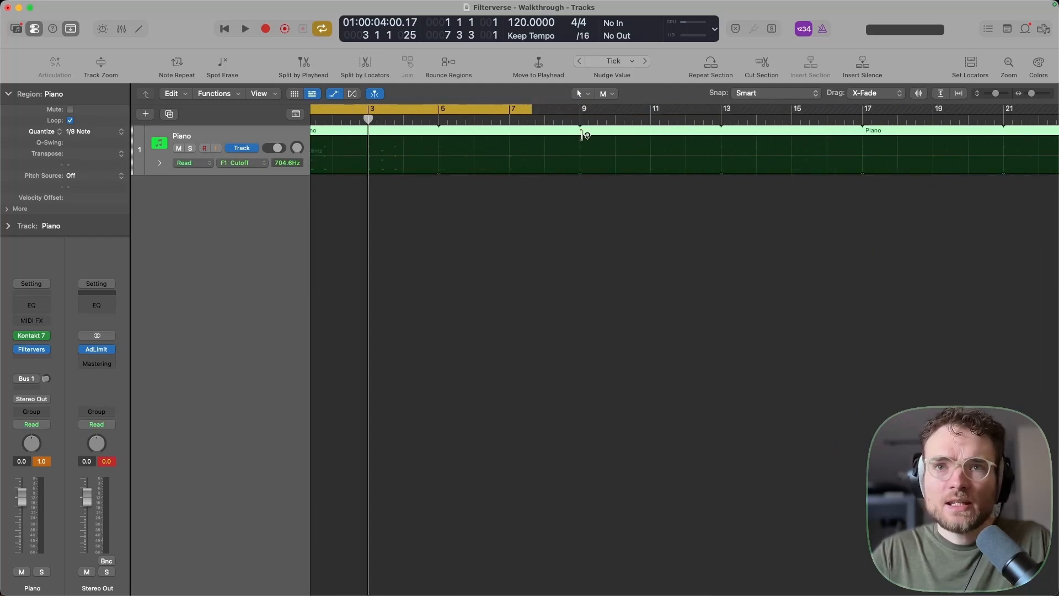
mouse_move(581, 131)
mouse_down()
mouse_move(531, 113)
mouse_move(583, 111)
mouse_up()
scroll(342, 152, left, 2)
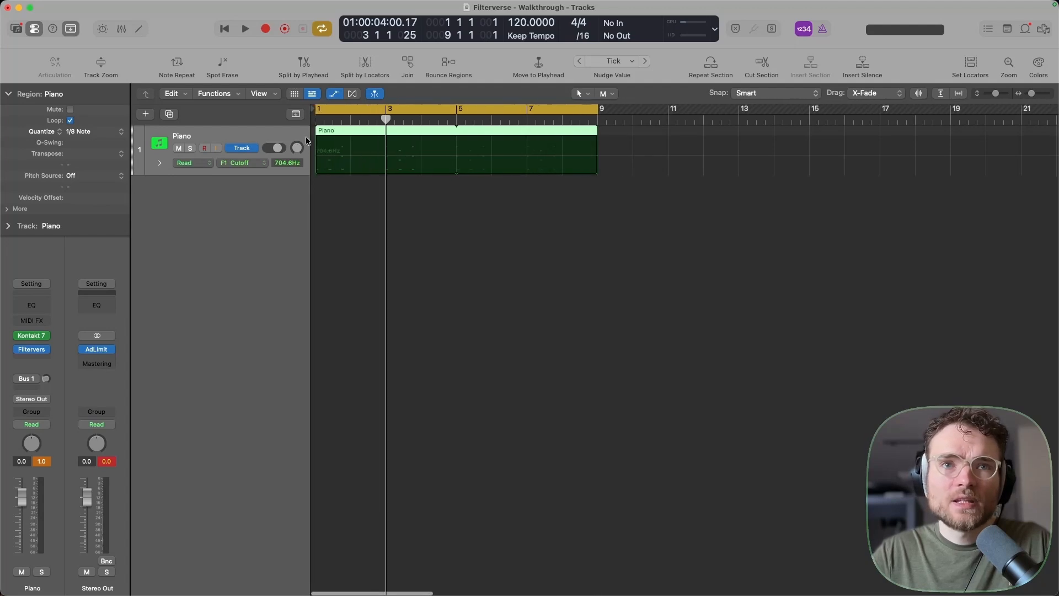
click(316, 119)
key(space)
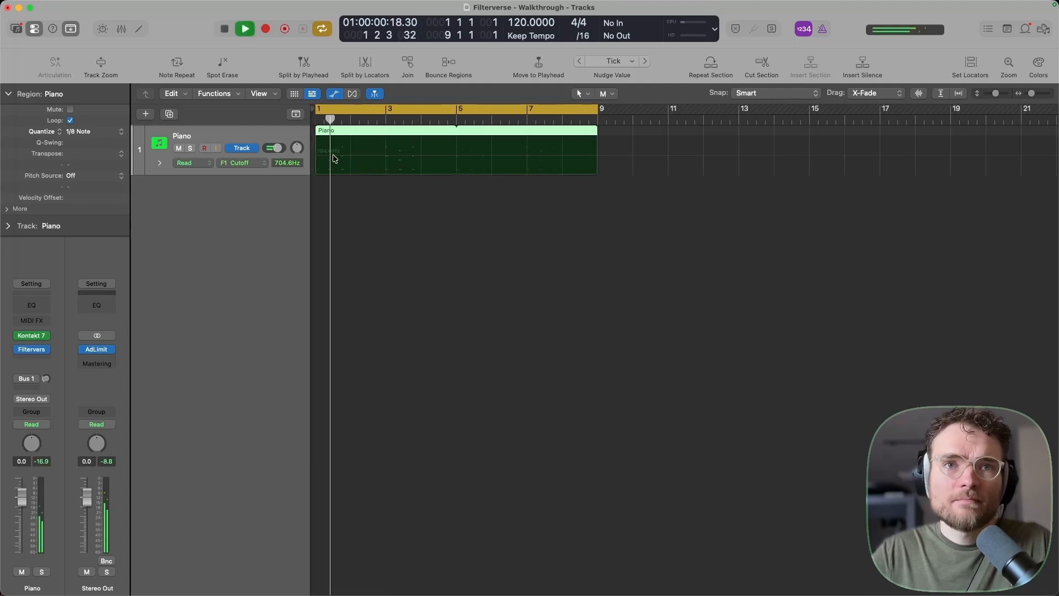
Add F1 Cutoff automation rising from 704.6 Hz to 1.506 kHz near bar 5 and falling to 362.5 Hz near bar 8
click(334, 157)
click(554, 156)
drag(554, 157, 495, 156)
drag(495, 156, 459, 154)
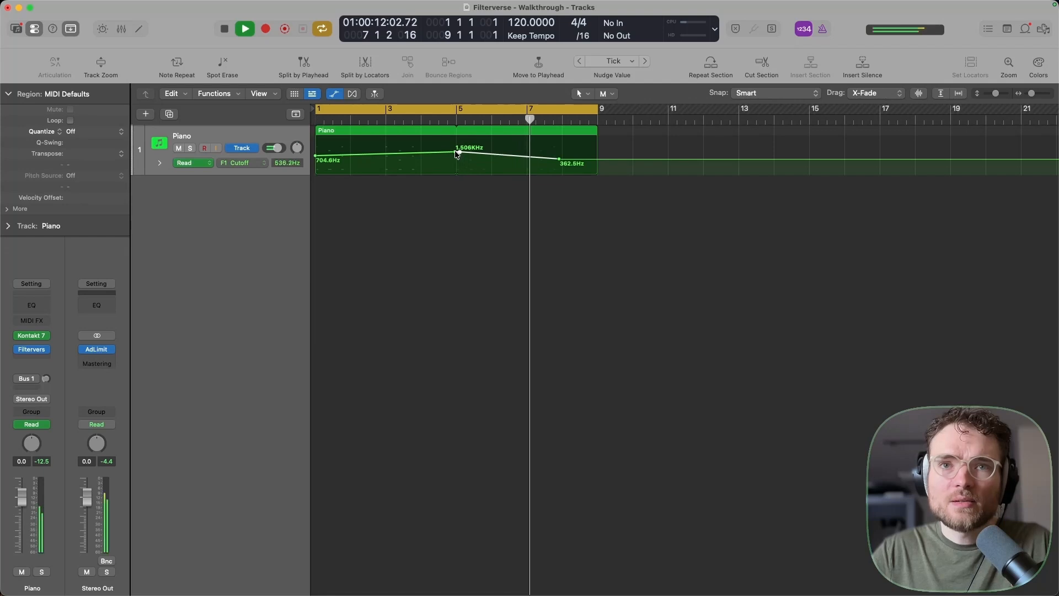
Reshape the cutoff automation with a 2.001 kHz peak in bar 4 and a 723.9 Hz point just after bar 5 begins
click(444, 152)
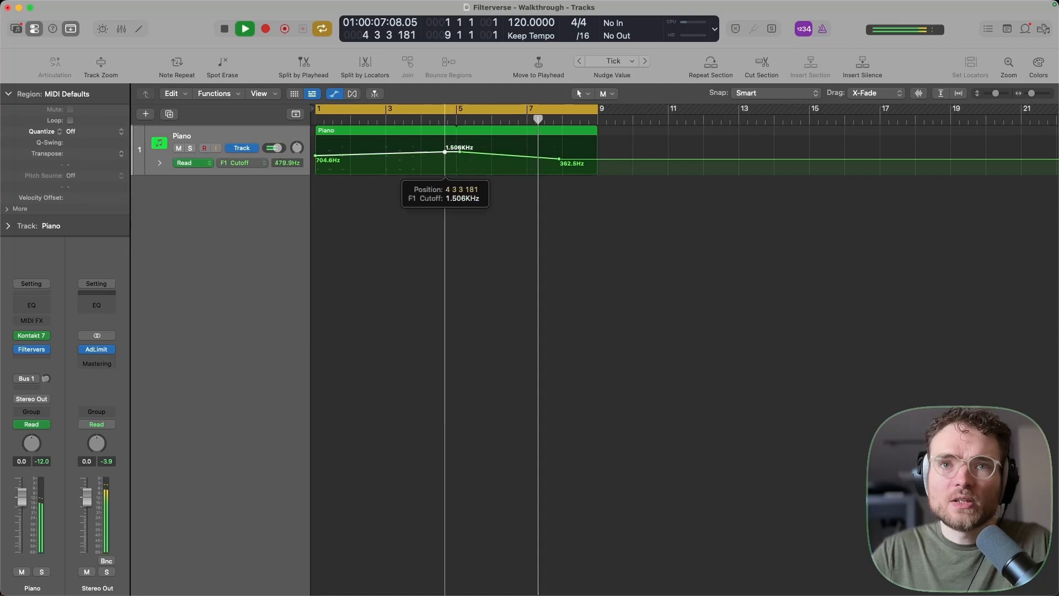
click(460, 155)
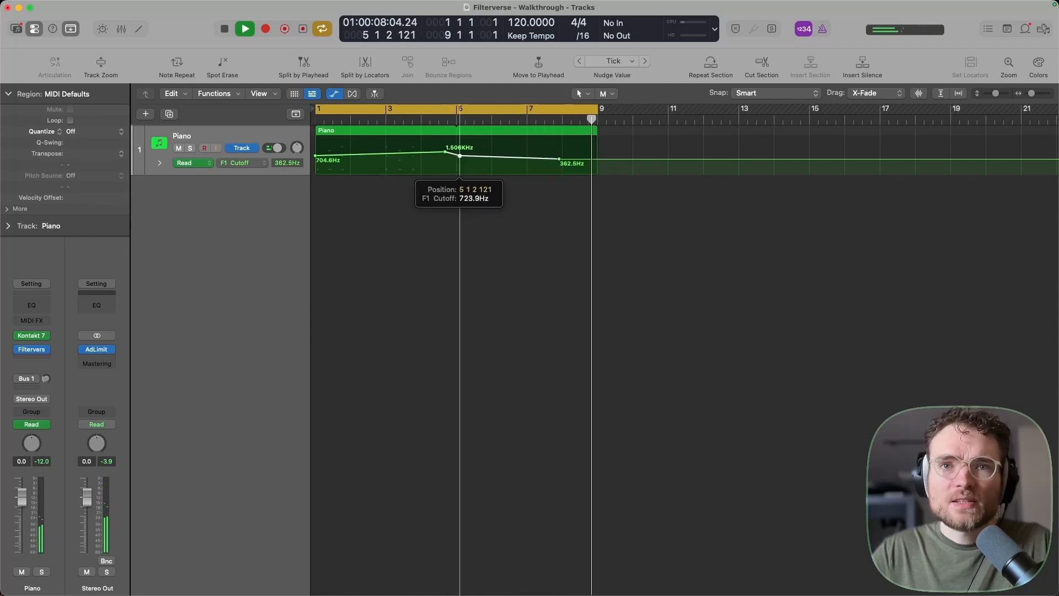
drag(445, 152, 441, 150)
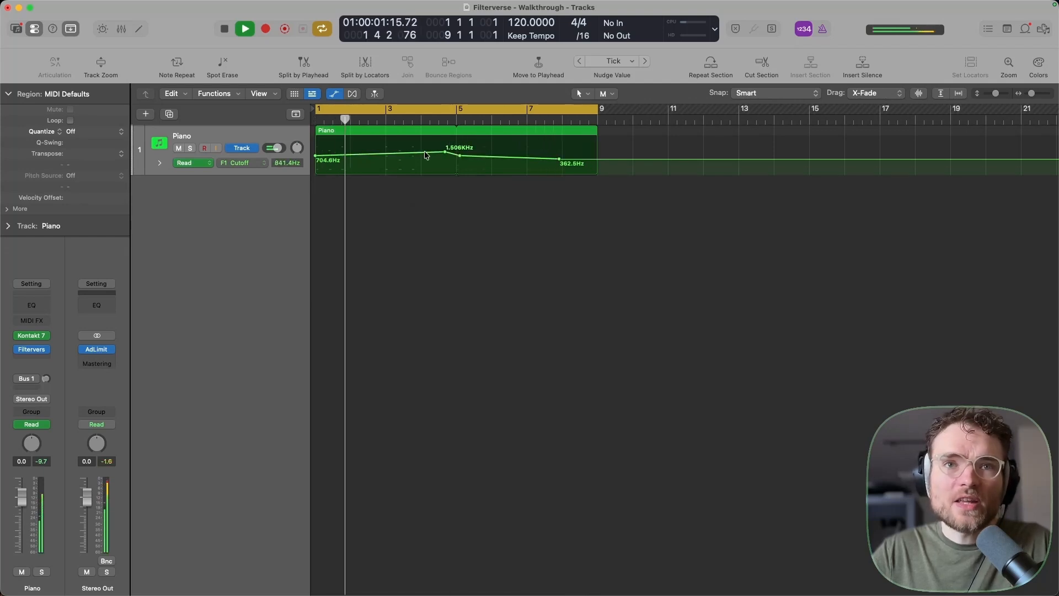
click(559, 159)
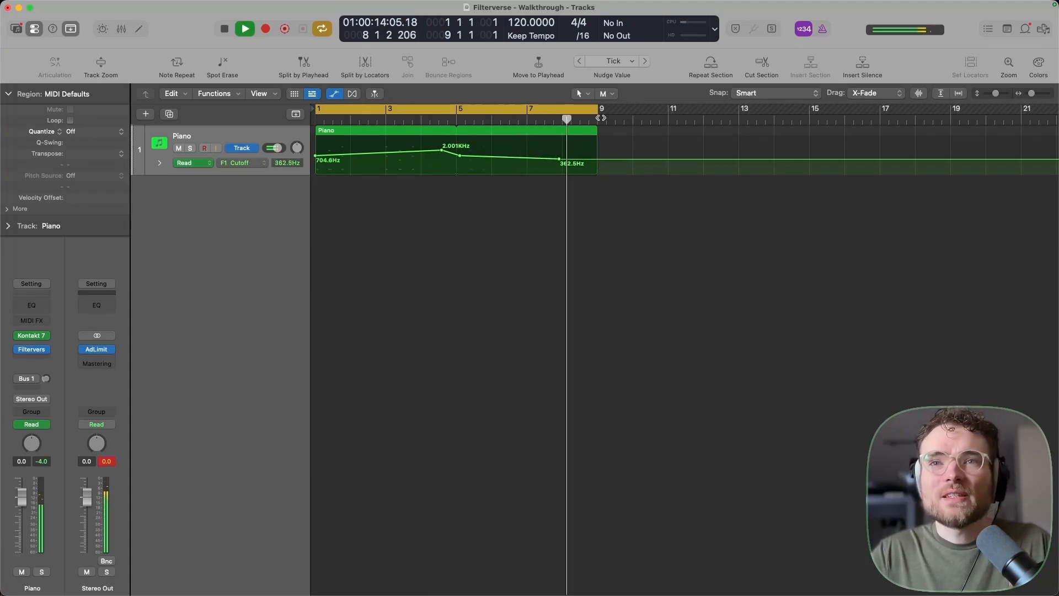
key(space)
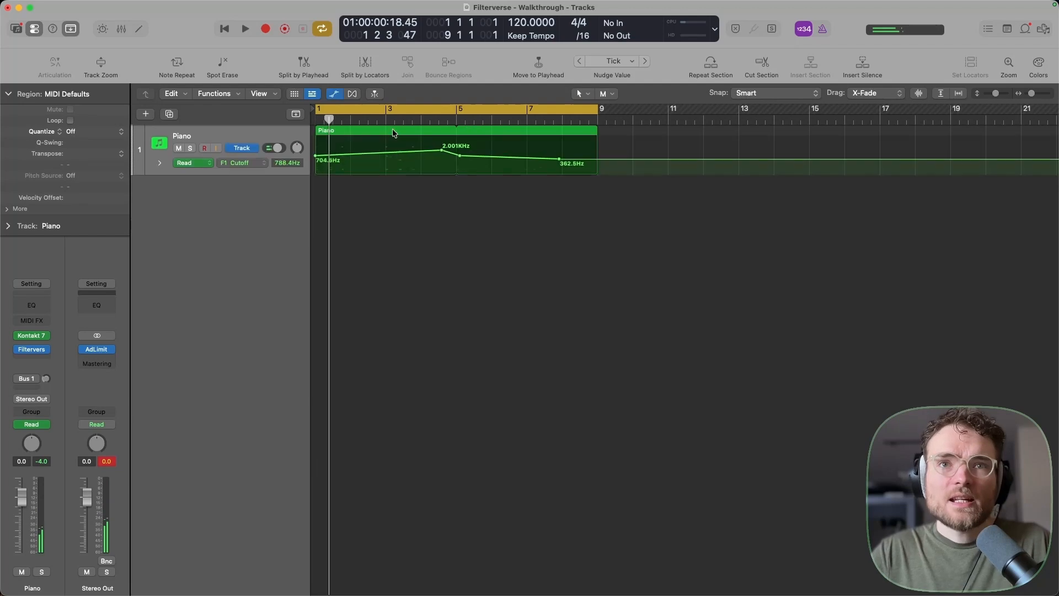
Bounce the looped piano region to an audio track named Piano_loop_layer_1
key(a)
right_click(393, 132)
click(427, 137)
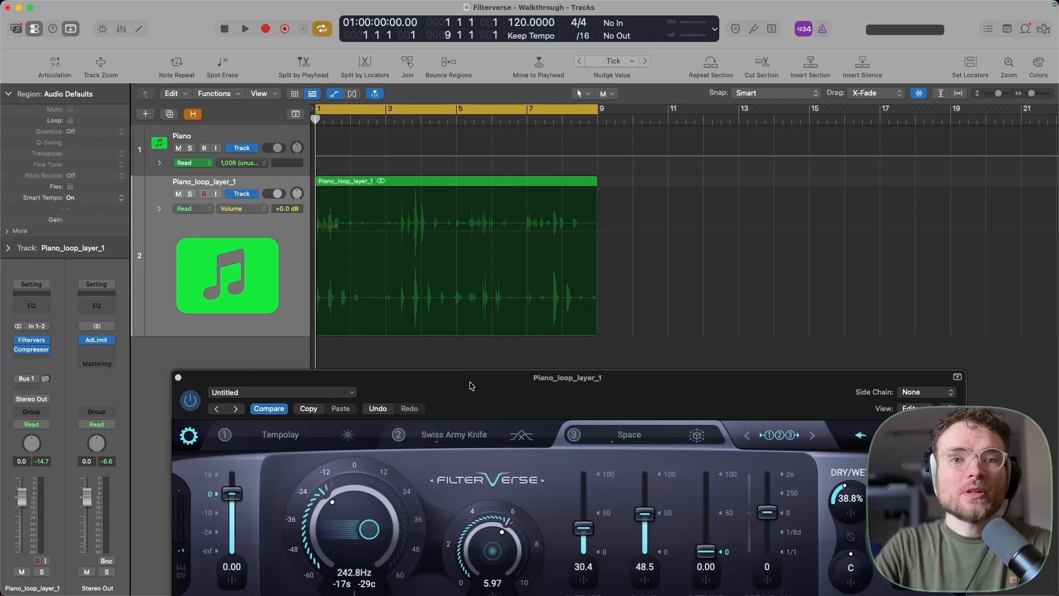
Review the filter models available for the Tempolay slot, keep Tempolay, and play the loop
drag(425, 388, 466, 246)
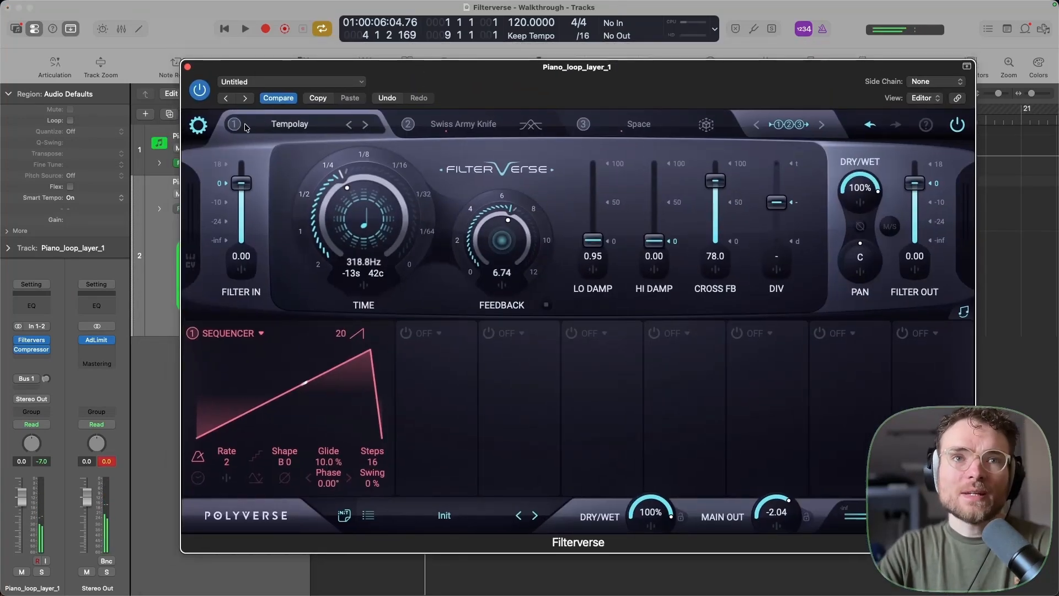
click(294, 126)
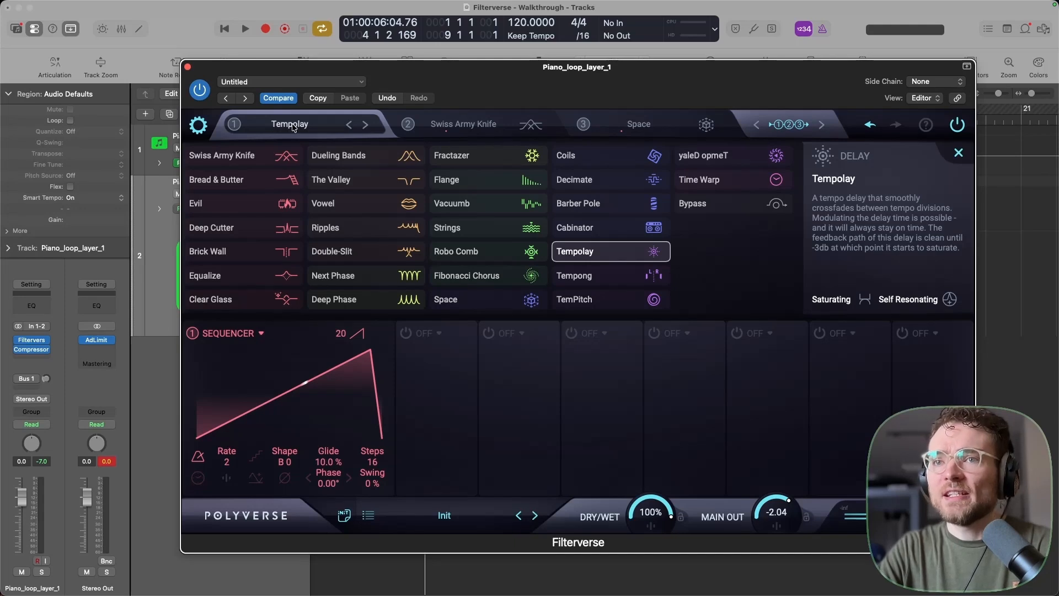
click(292, 127)
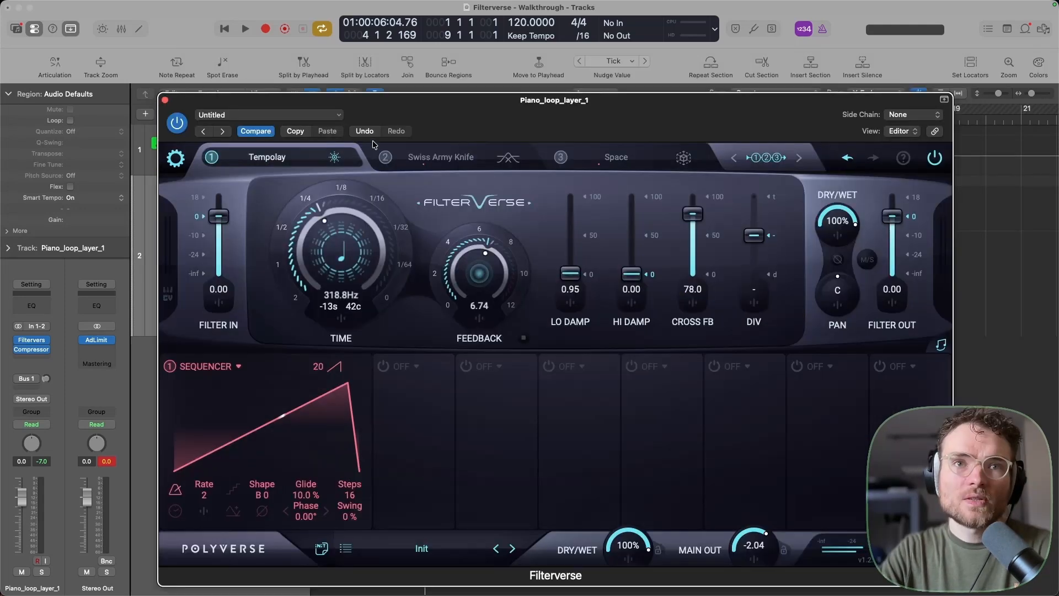
key(space)
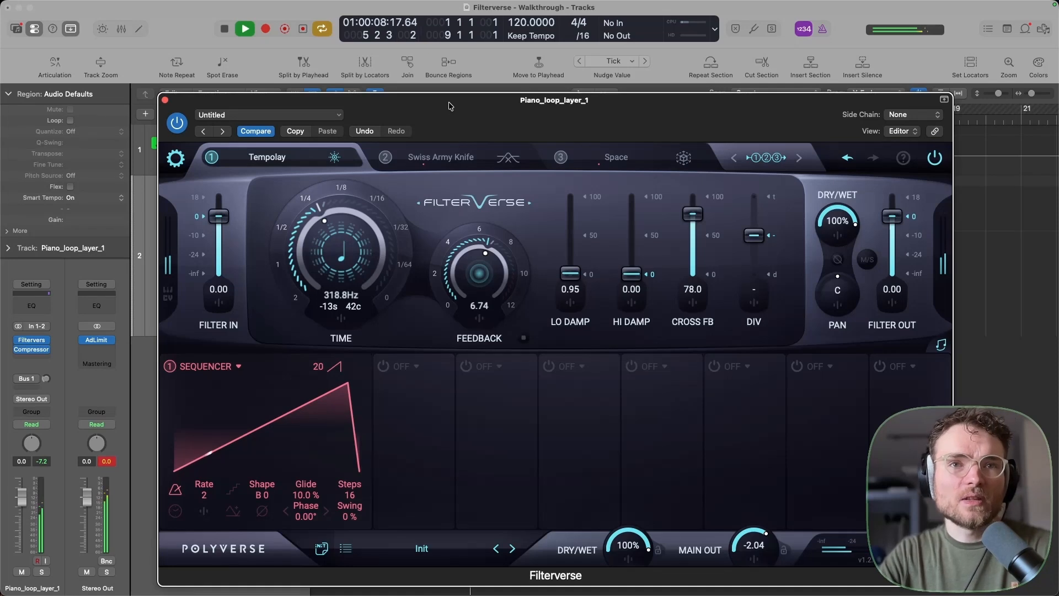
Set the Swiss Army Knife filter's drive to 26.6 and open its cutoff modulation amounts
click(441, 154)
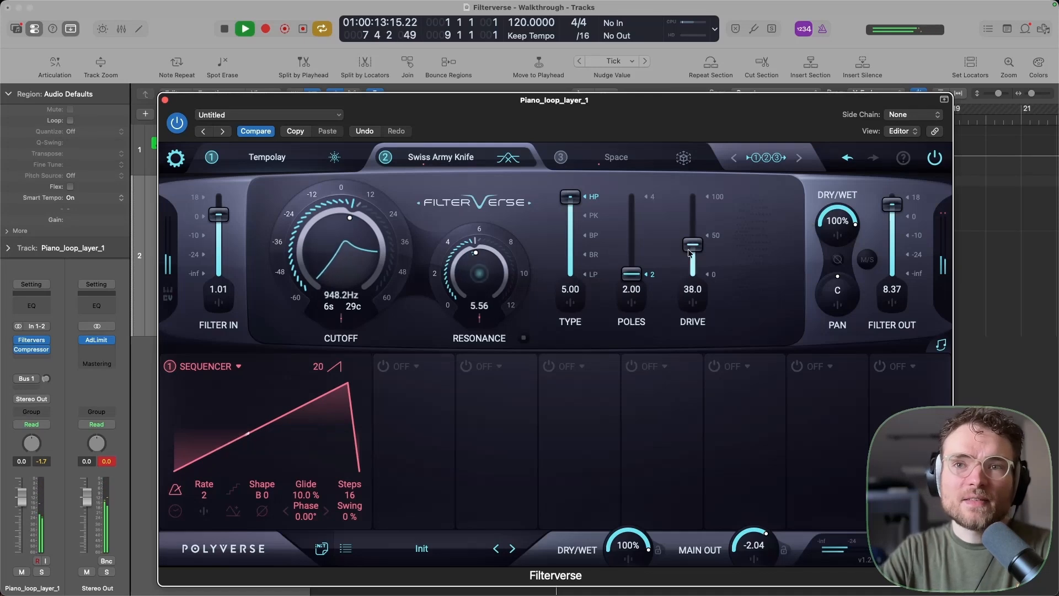
drag(693, 246, 691, 266)
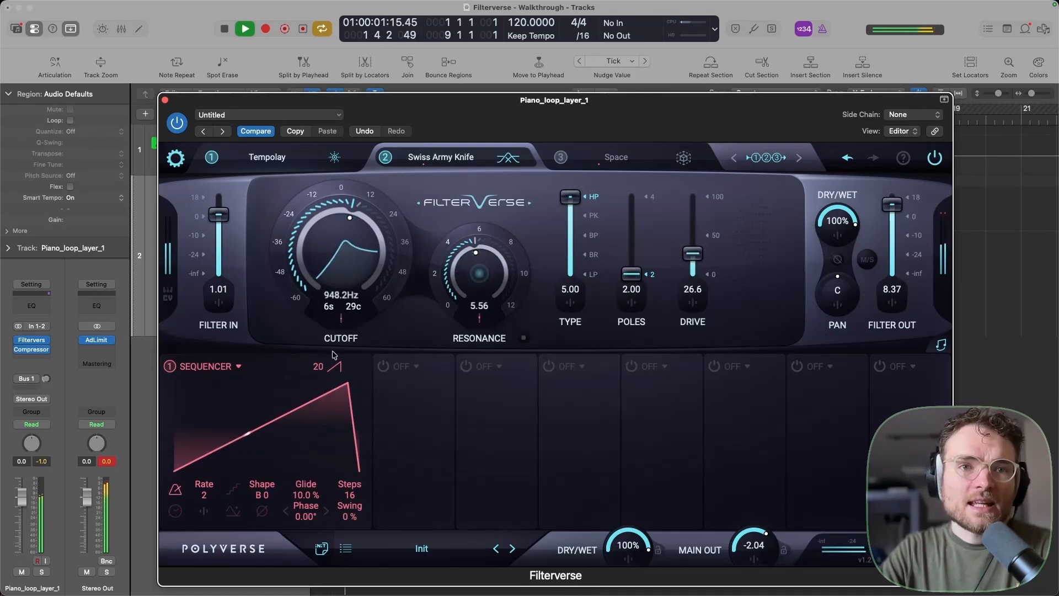
click(341, 320)
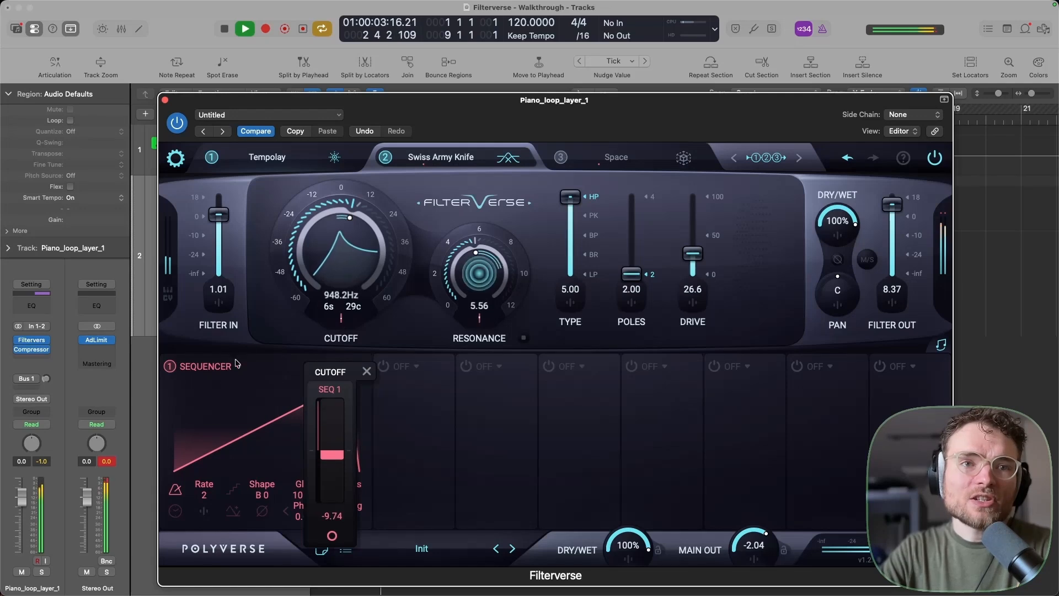
Stop playback, inspect the sequencer modulation amounts on the Swiss Army Knife filter's cutoff and resonance, and play the loop
key(space)
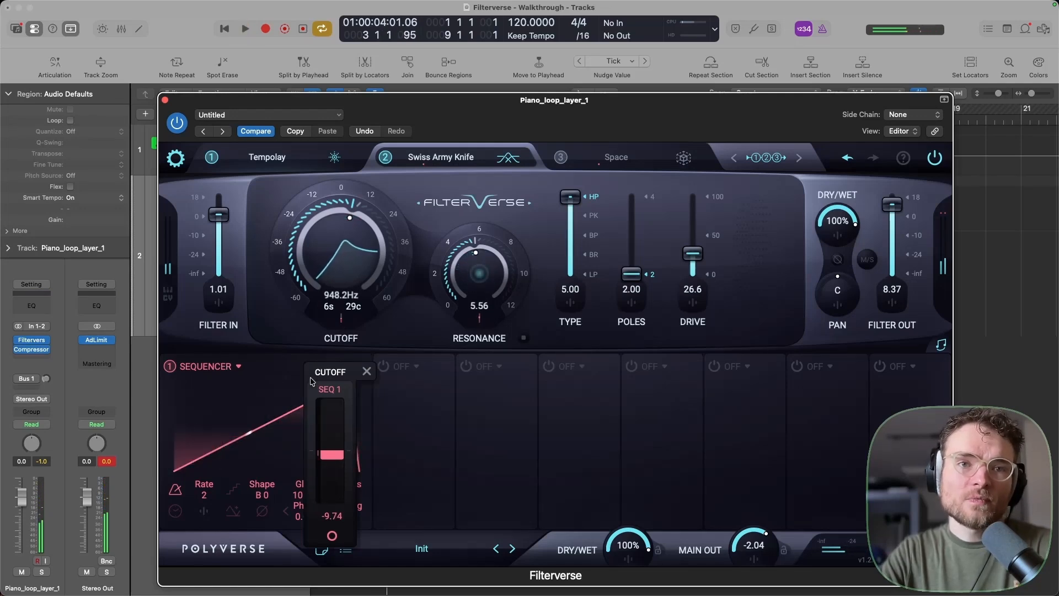
click(275, 314)
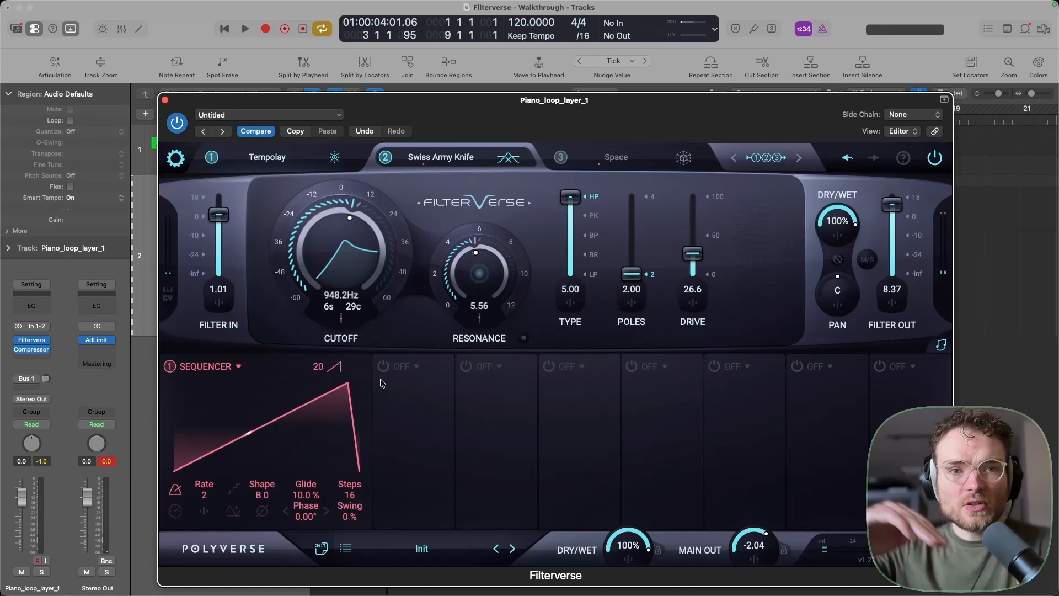
click(341, 320)
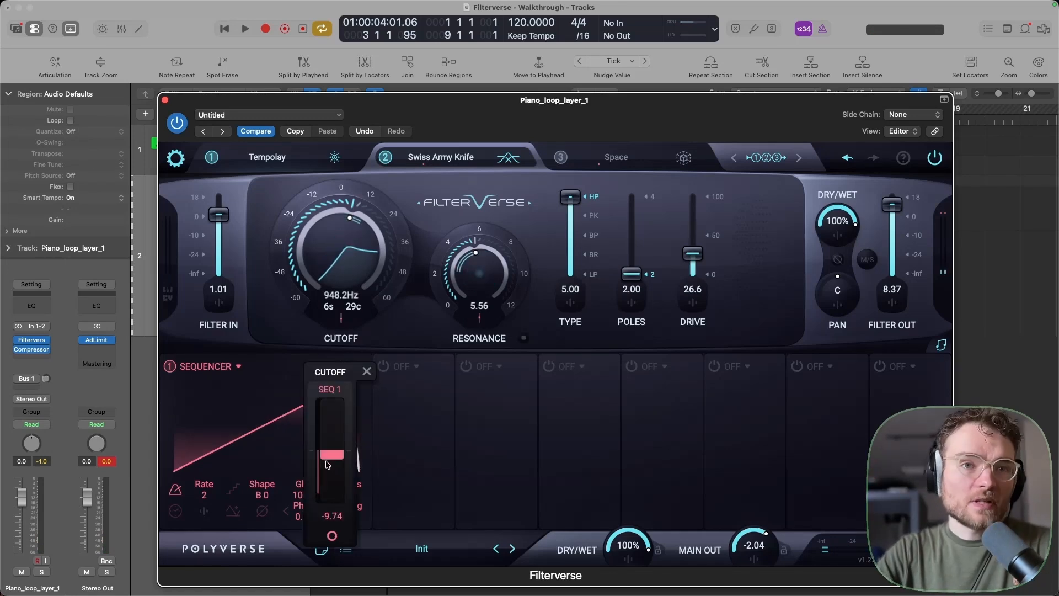
click(410, 321)
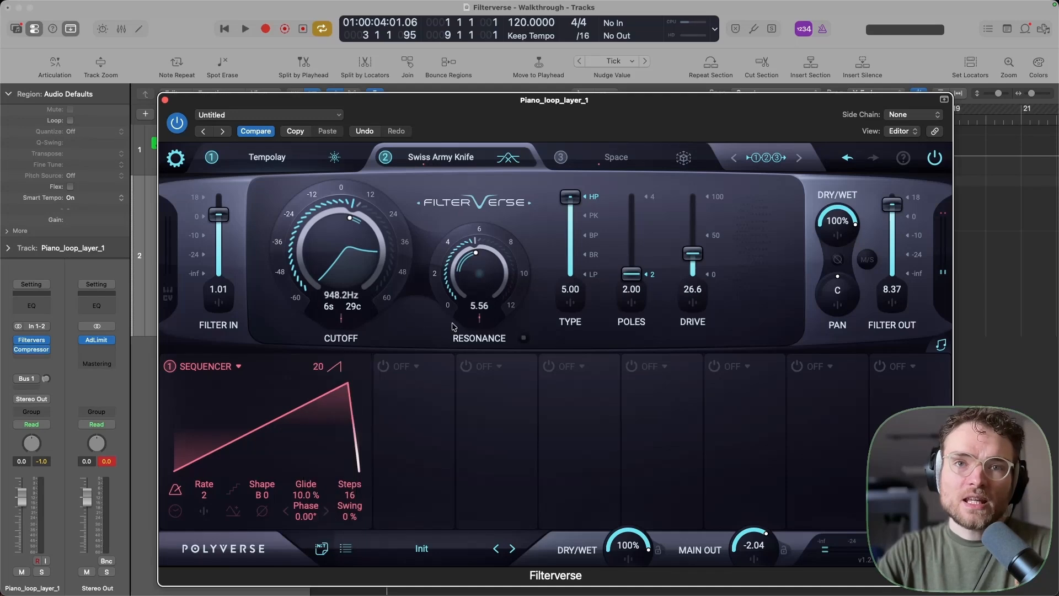
click(478, 320)
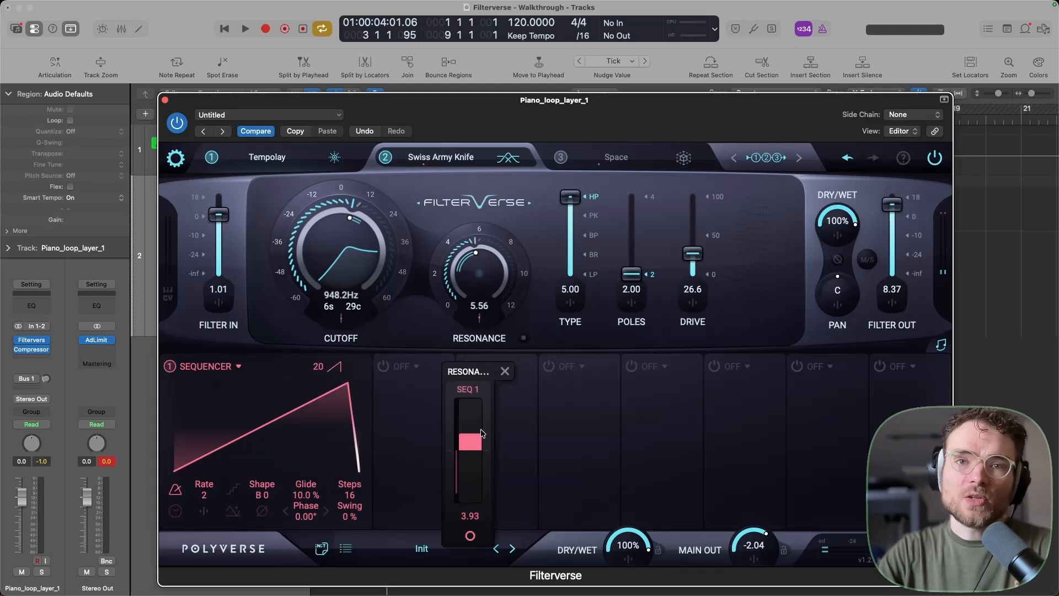
click(418, 346)
key(space)
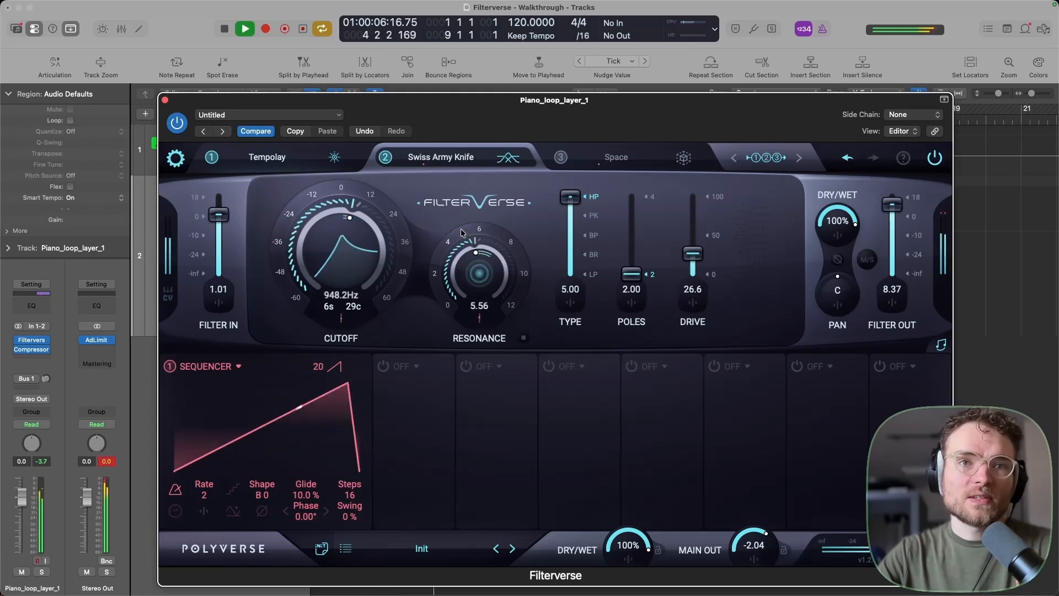
Switch to the Space filter in slot 3 and sweep its cutoff while the loop plays, finishing with a lower cutoff
click(561, 157)
key(space)
click(619, 158)
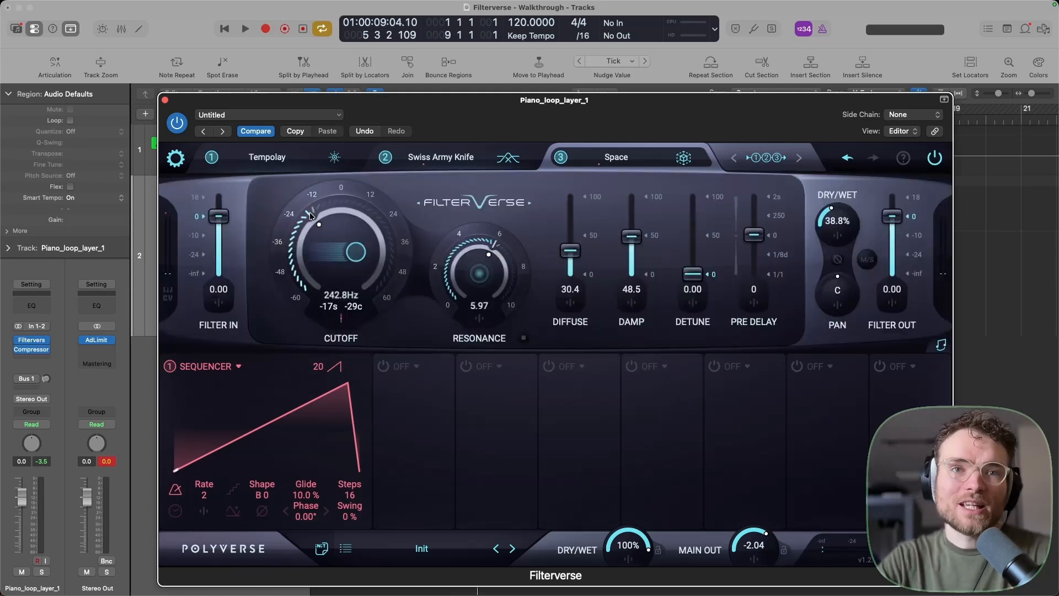
key(space)
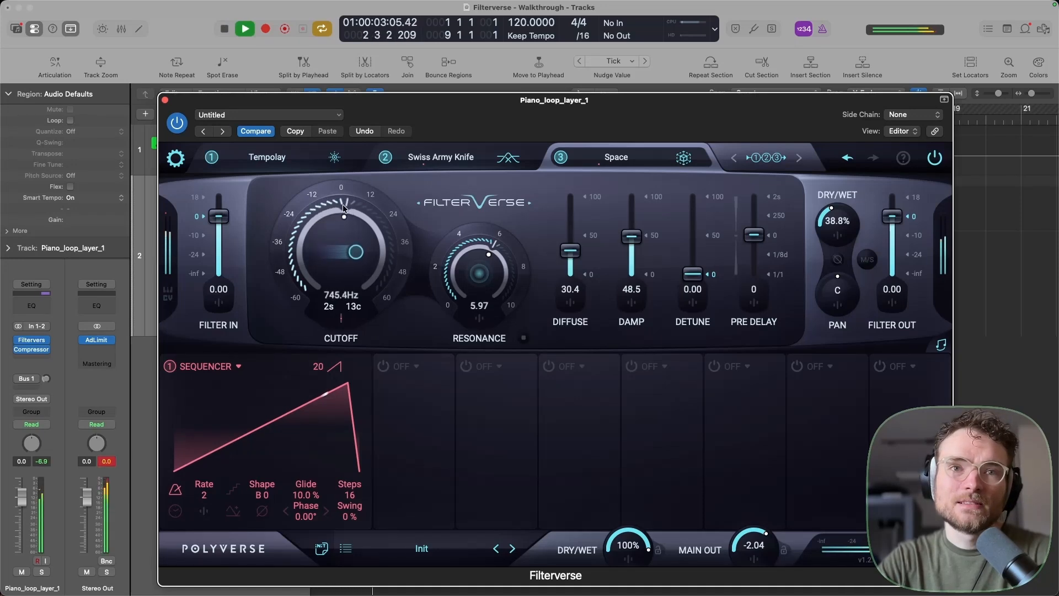
drag(326, 204, 297, 218)
key(space)
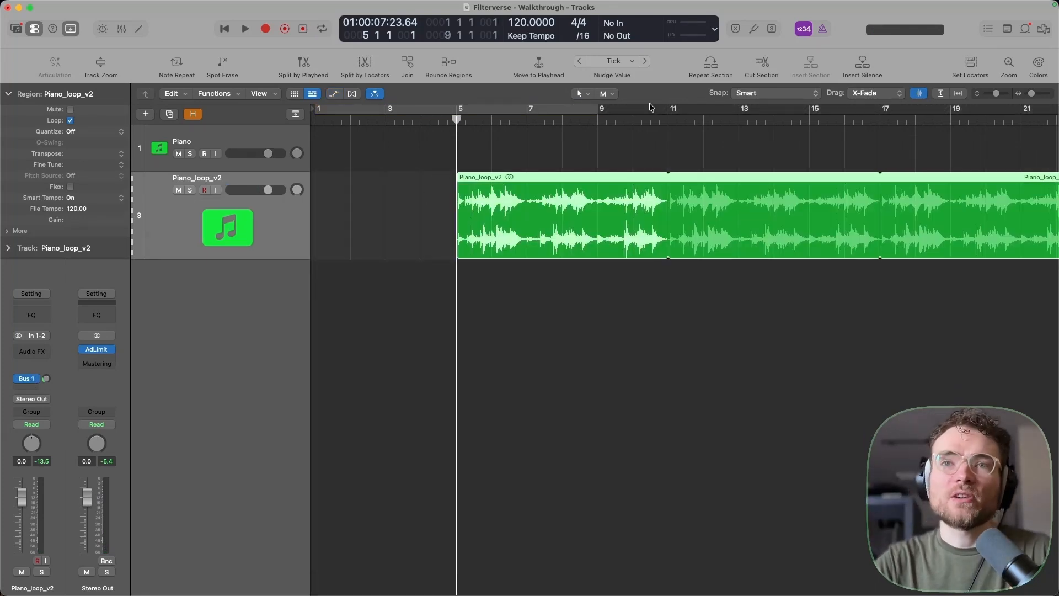
Play the looped Piano_loop_v2 region from bar 5
key(space)
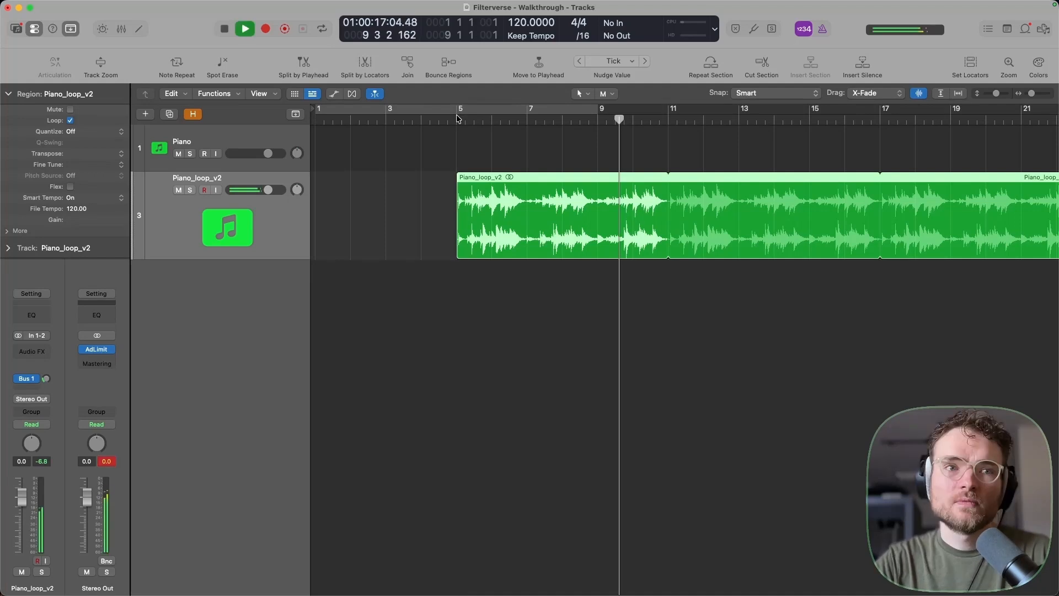